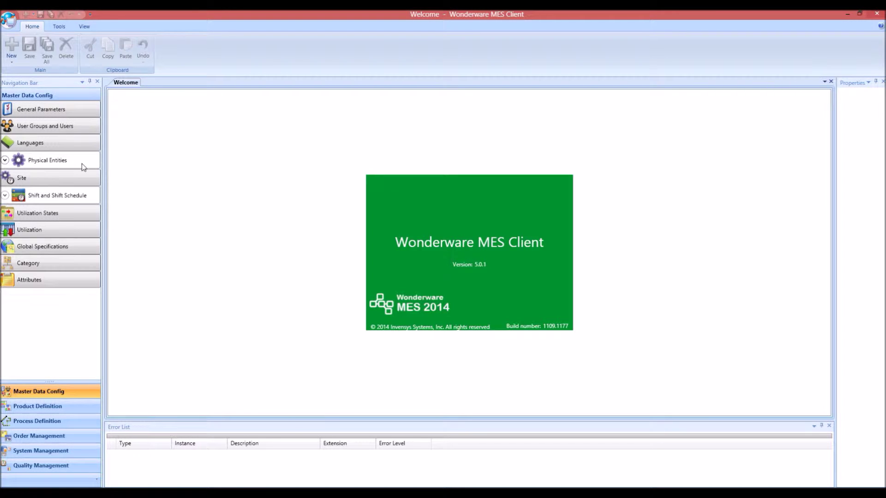
Expand Physical Entities under Master Data Config and apply filters to load the entity list.
{"action": "left_click", "coordinate": [32, 165]}
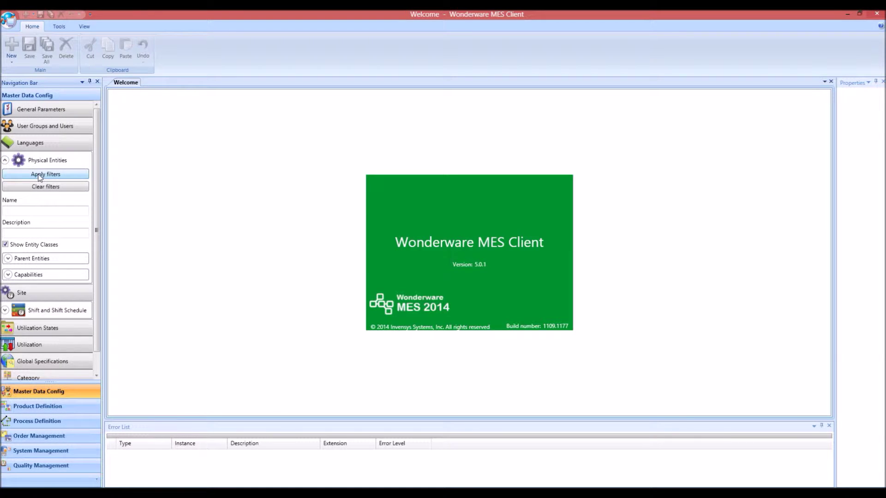
{"action": "left_click", "coordinate": [39, 175]}
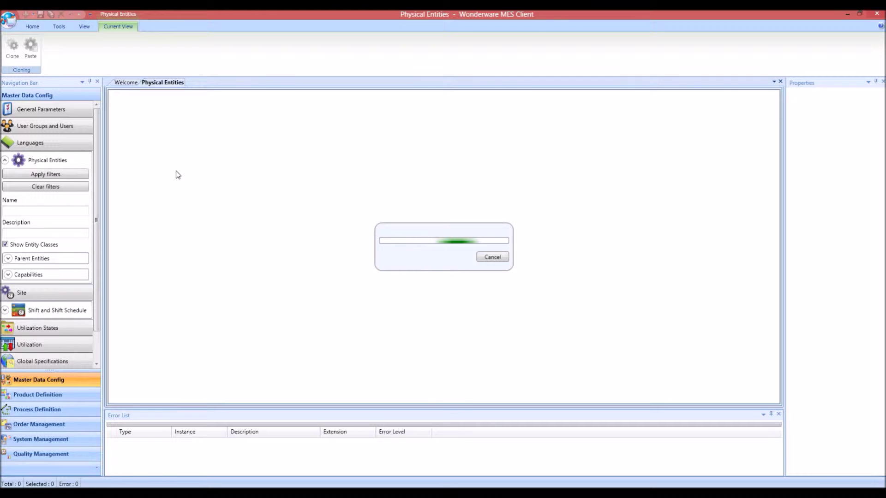
Expand Entities, Plant, Mixing, TankFill, PackFill and Packing in the tree, then select Mixing.
{"action": "left_click", "coordinate": [113, 95]}
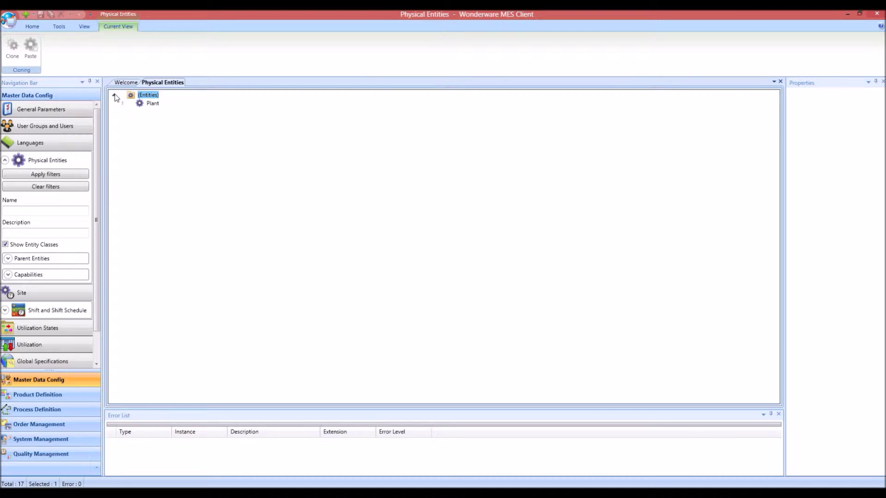
{"action": "left_click", "coordinate": [123, 104]}
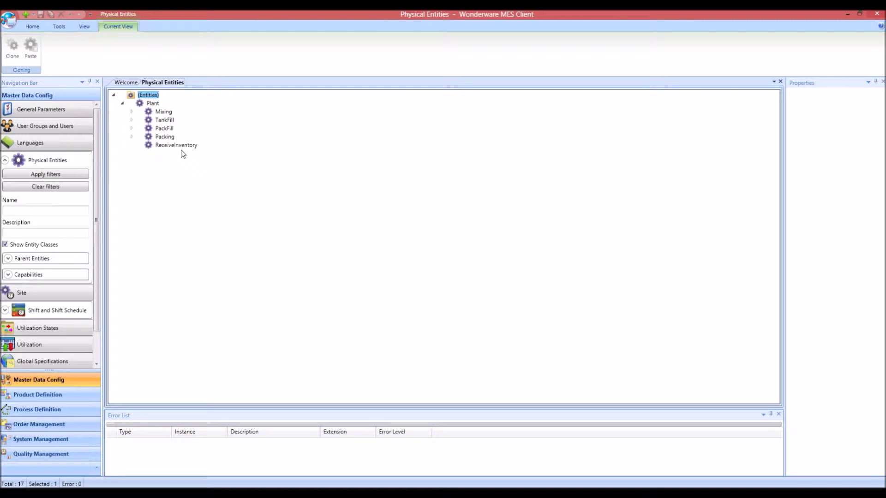
{"action": "left_click", "coordinate": [132, 112]}
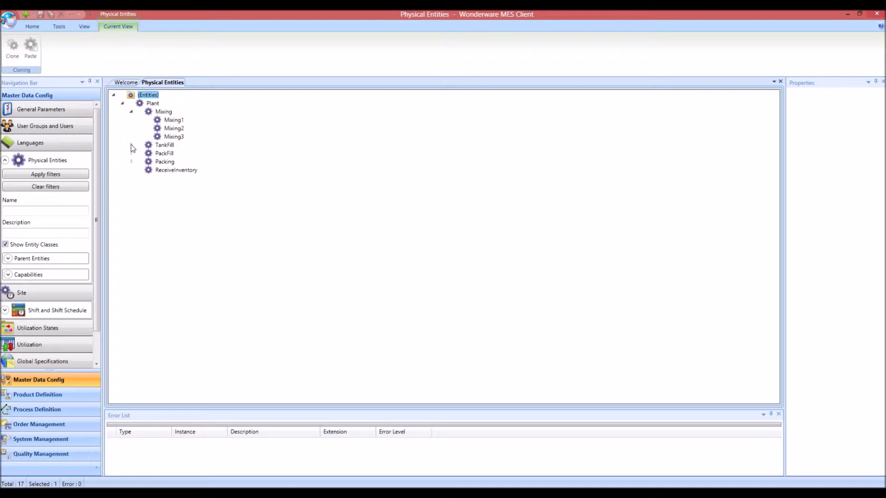
{"action": "left_click", "coordinate": [132, 145]}
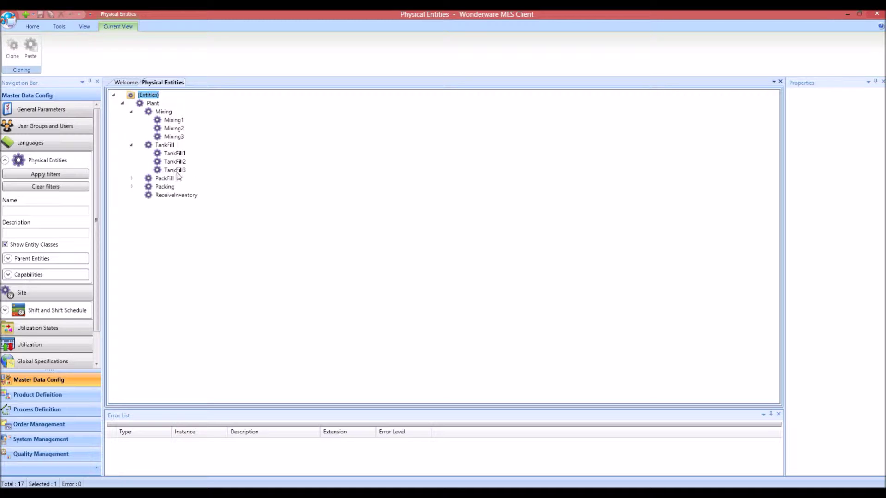
{"action": "left_click", "coordinate": [132, 179]}
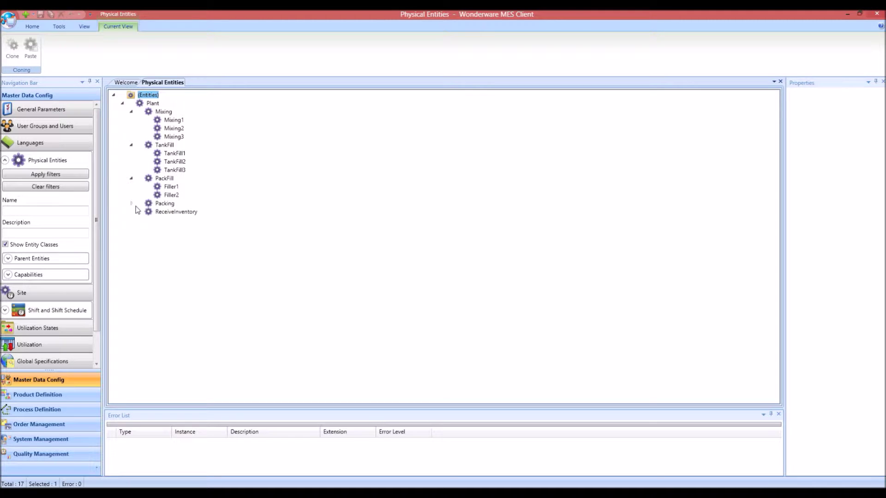
{"action": "left_click", "coordinate": [132, 204]}
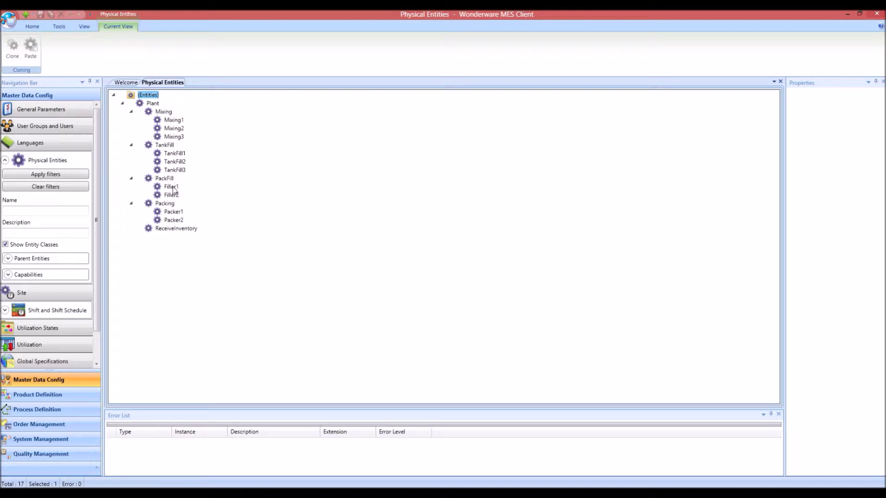
{"action": "left_click", "coordinate": [162, 113]}
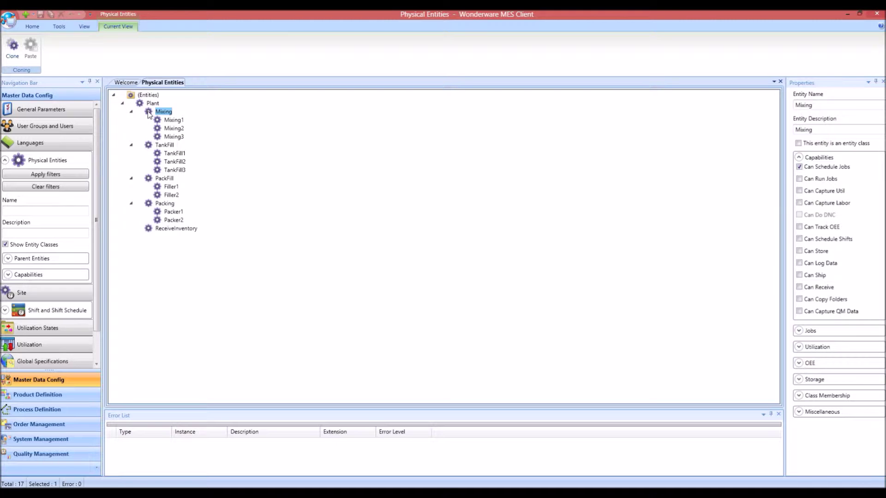
View the Mixing1 unit's capabilities, then switch to the Order Management area.
{"action": "left_click", "coordinate": [174, 122]}
{"action": "left_click", "coordinate": [38, 427]}
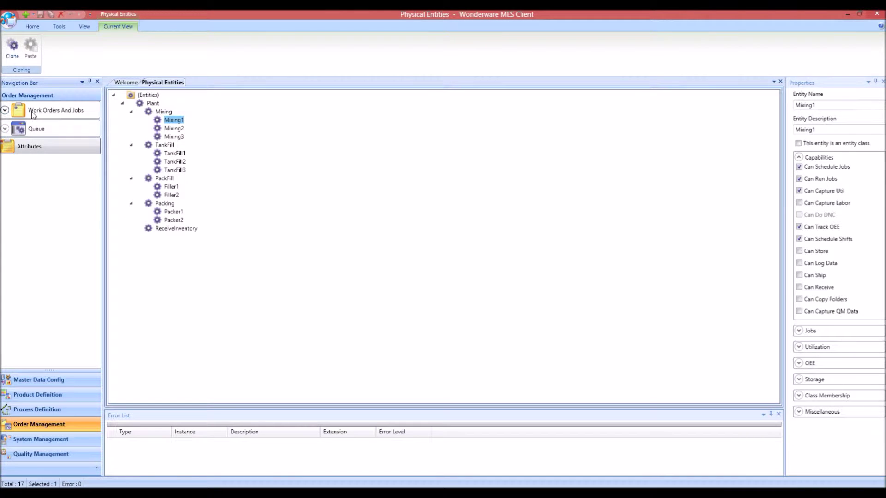
Open Work Orders And Jobs and enlarge the grid to list WorkOrder101–WorkOrder130.
{"action": "left_click", "coordinate": [33, 113]}
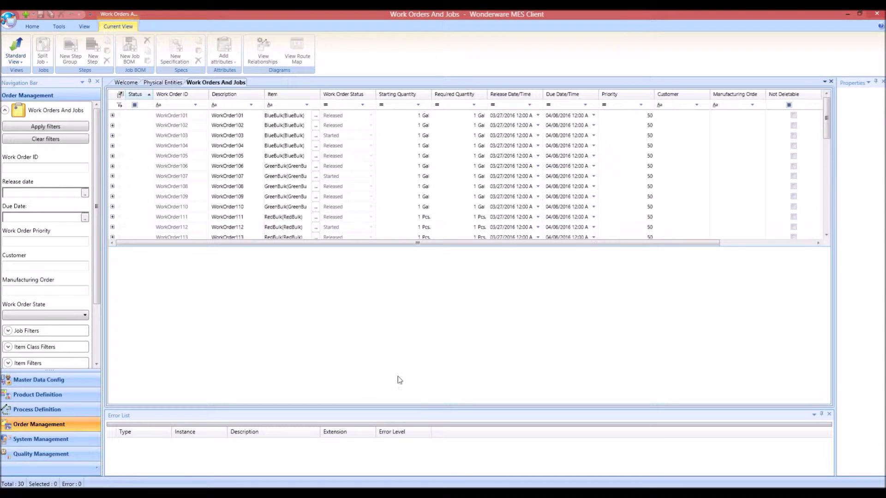
{"action": "left_click_drag", "start_coordinate": [418, 410], "coordinate": [415, 467]}
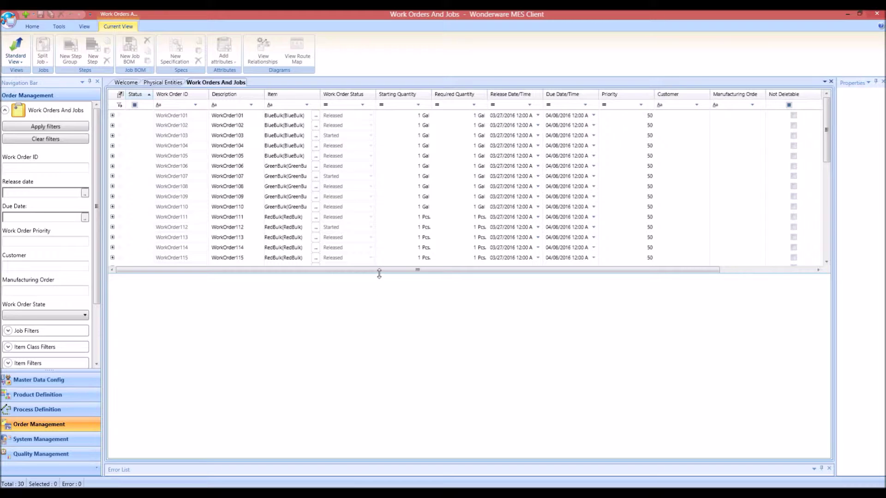
{"action": "left_click_drag", "start_coordinate": [380, 274], "coordinate": [384, 311]}
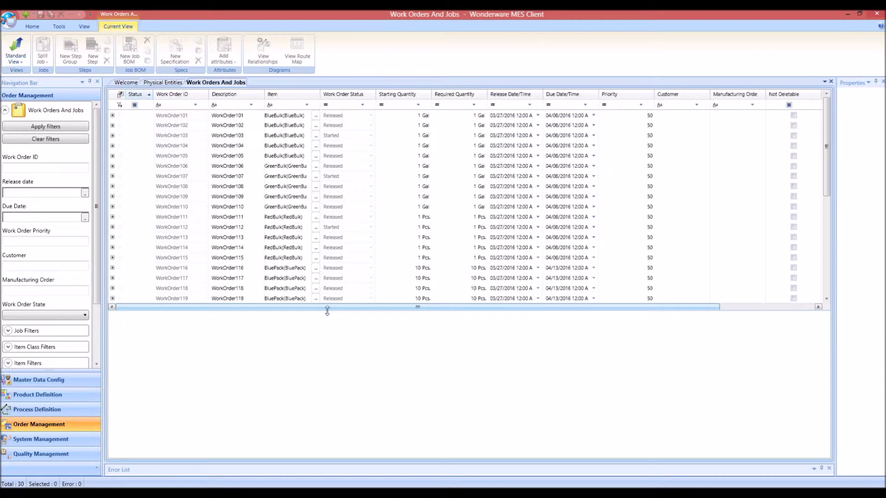
{"action": "left_click_drag", "start_coordinate": [326, 311], "coordinate": [302, 309]}
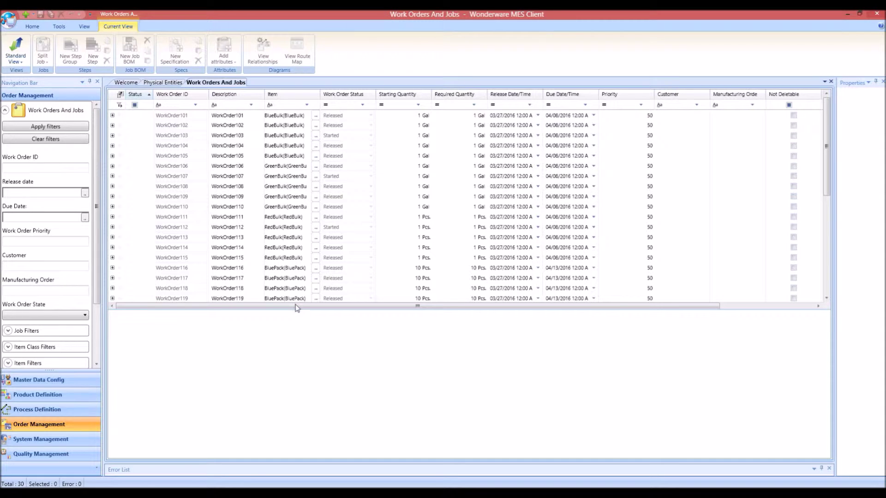
Expand WorkOrder102 and review its Mixing job BOM: BlueBulk, BlueDye, BulkA, BulkB, BulkC.
{"action": "left_click", "coordinate": [113, 126]}
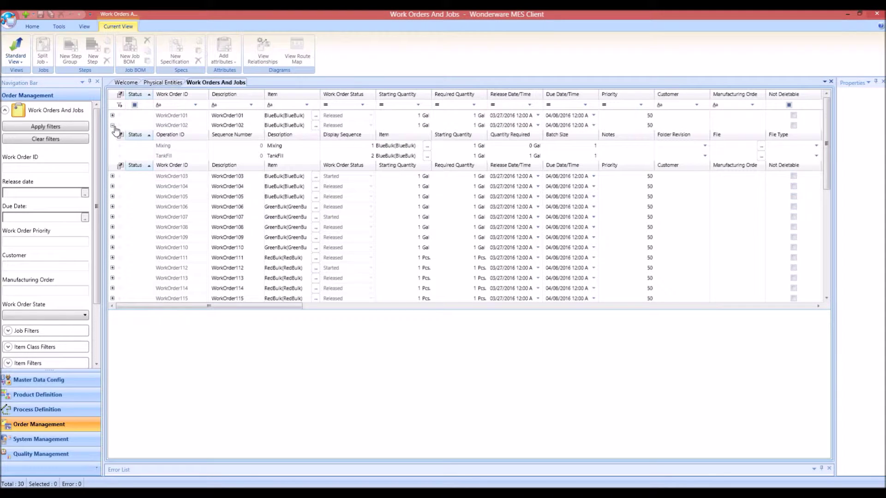
{"action": "left_click", "coordinate": [174, 146]}
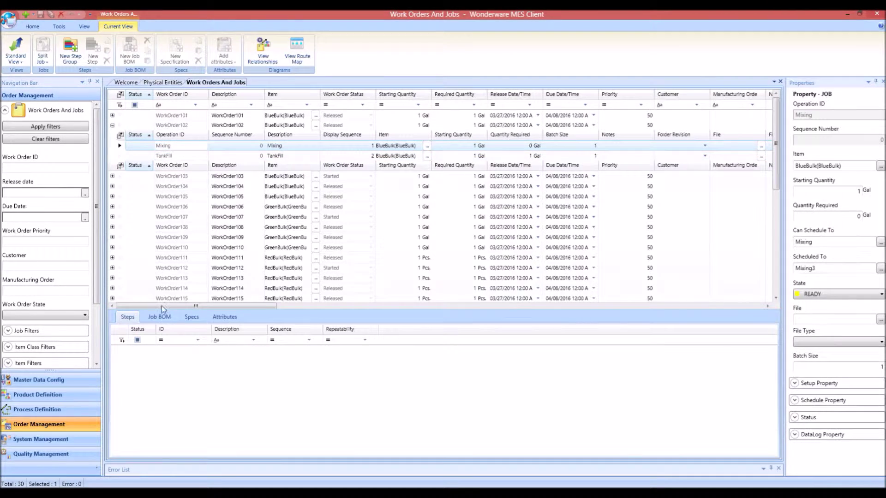
{"action": "left_click", "coordinate": [156, 317]}
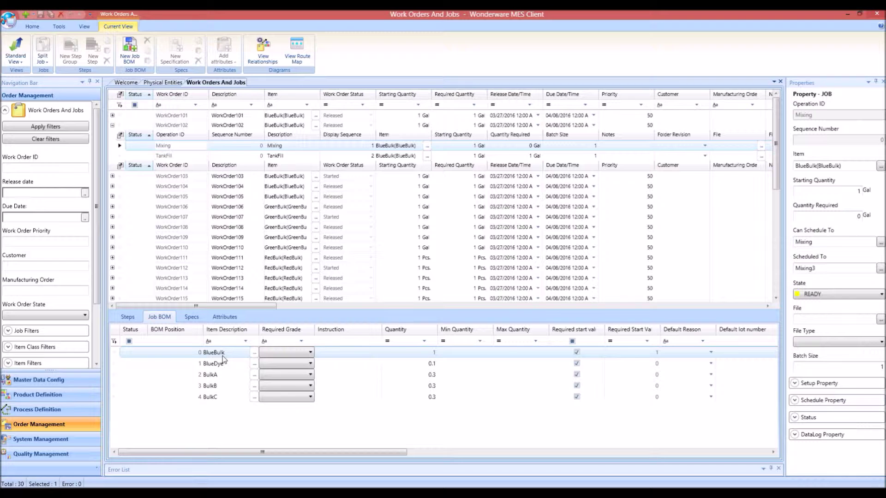
{"action": "left_click", "coordinate": [212, 401]}
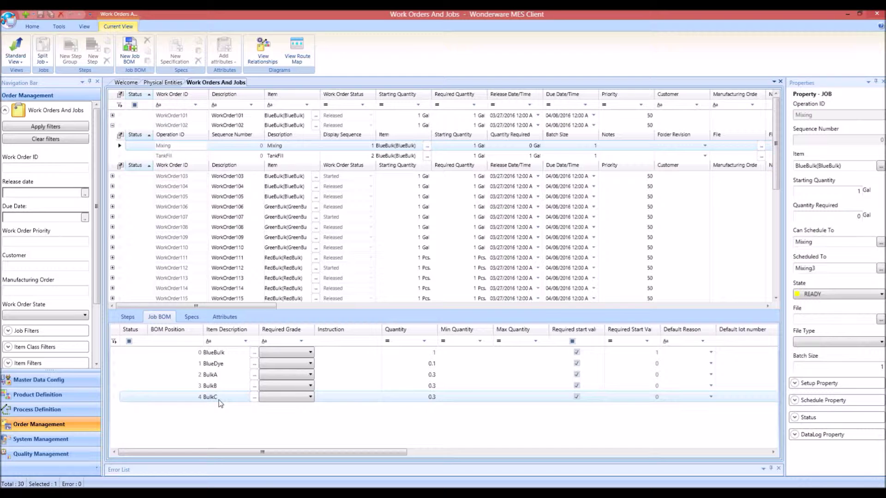
{"action": "left_click", "coordinate": [431, 396]}
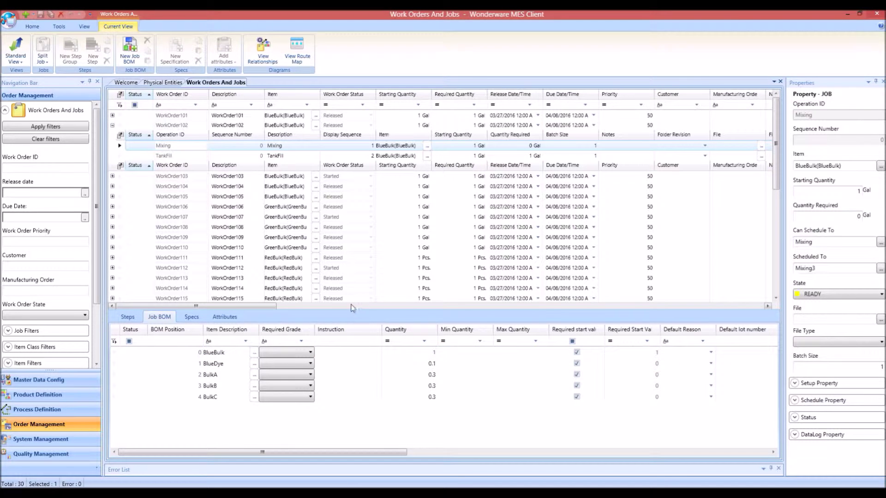
Expand WorkOrder116 and review its PackFill BOM (BluePack, Bottle, Label, BlueBulk) and schedule dates.
{"action": "left_click", "coordinate": [113, 125]}
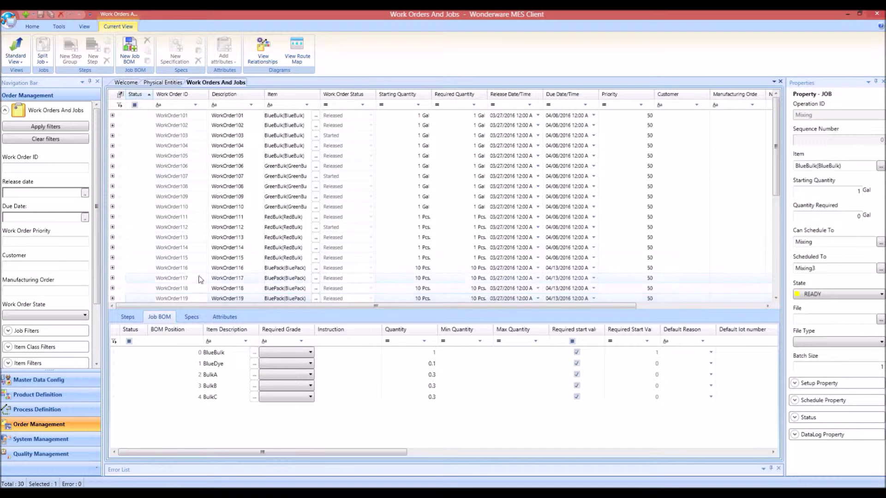
{"action": "left_click", "coordinate": [112, 267]}
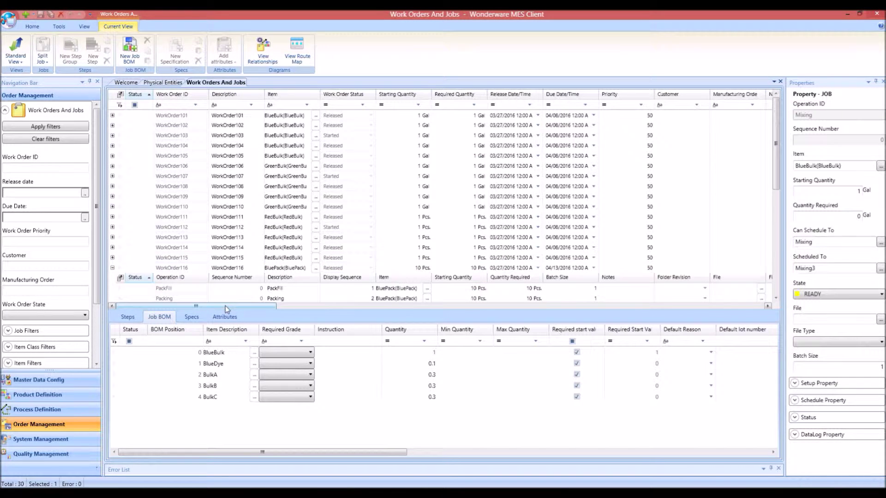
{"action": "left_click", "coordinate": [180, 288]}
{"action": "left_click", "coordinate": [159, 318]}
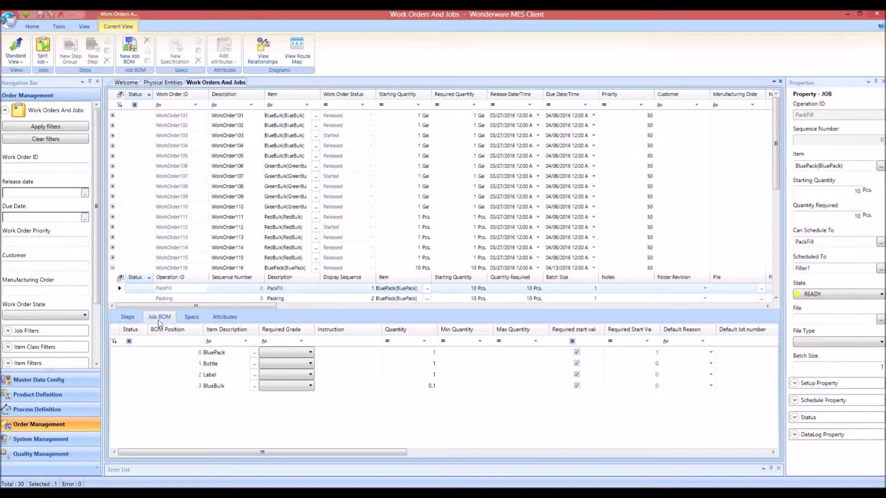
{"action": "left_click", "coordinate": [213, 365]}
{"action": "left_click", "coordinate": [213, 375]}
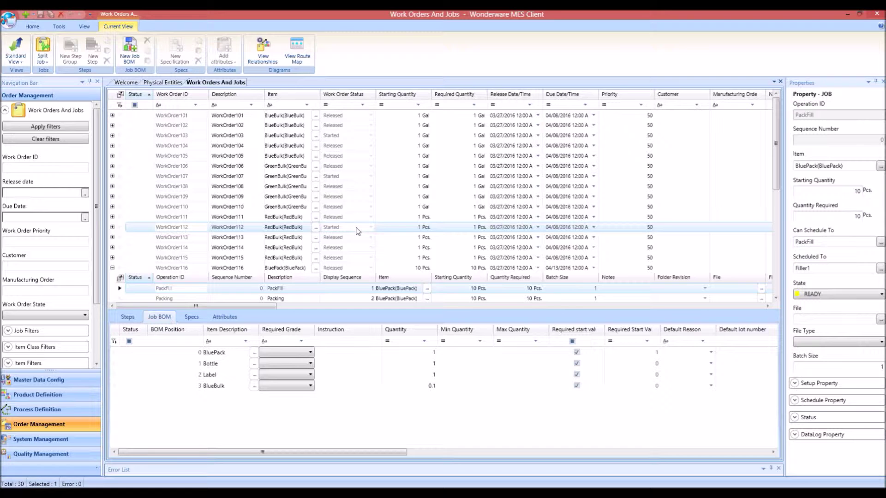
{"action": "left_click", "coordinate": [796, 402]}
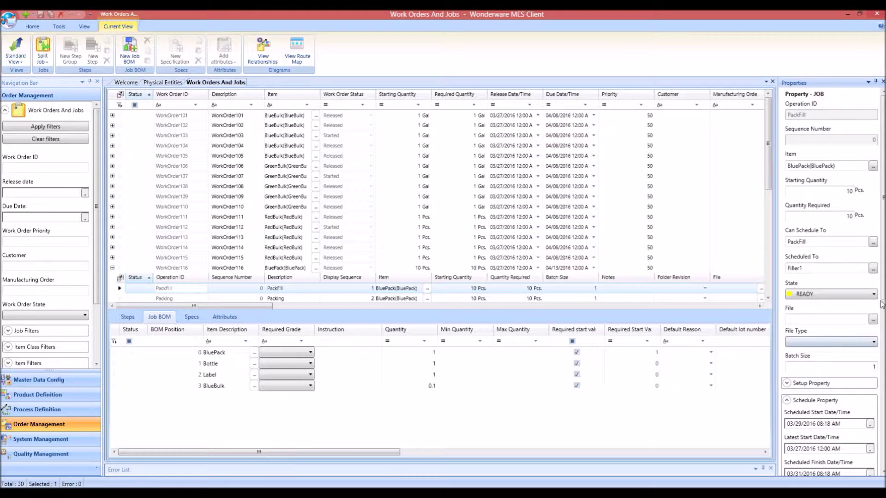
Scroll the Properties panel to review the PackFill job's remaining schedule fields.
{"action": "scroll", "coordinate": [826, 259], "scroll_direction": "down", "scroll_amount": 5}
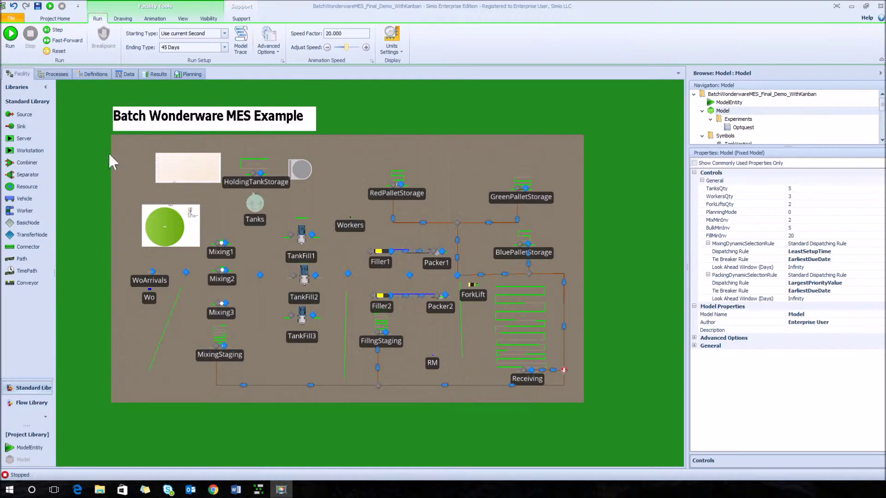
Start the model run and pan the Facility view across the tanks, fillers and mixers.
{"action": "left_click", "coordinate": [15, 36]}
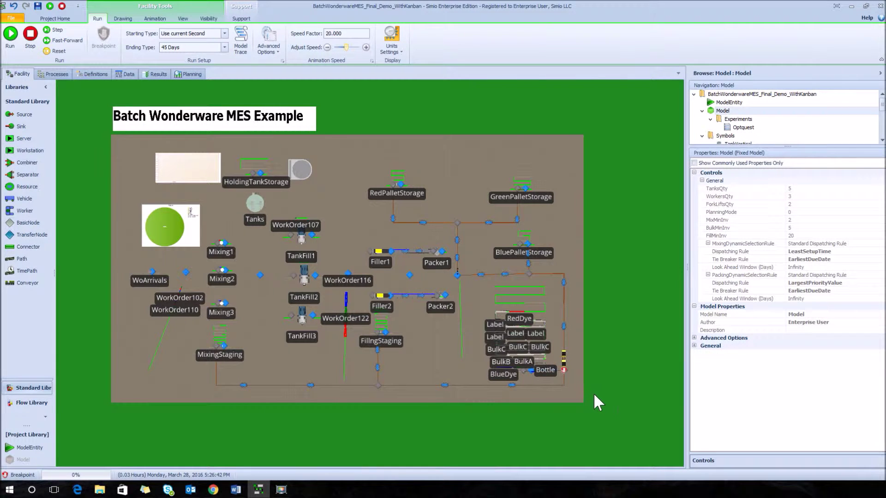
{"action": "scroll", "coordinate": [593, 392], "scroll_direction": "up", "scroll_amount": 2}
{"action": "left_click_drag", "start_coordinate": [518, 408], "coordinate": [423, 355]}
{"action": "left_click_drag", "start_coordinate": [588, 366], "coordinate": [545, 349]}
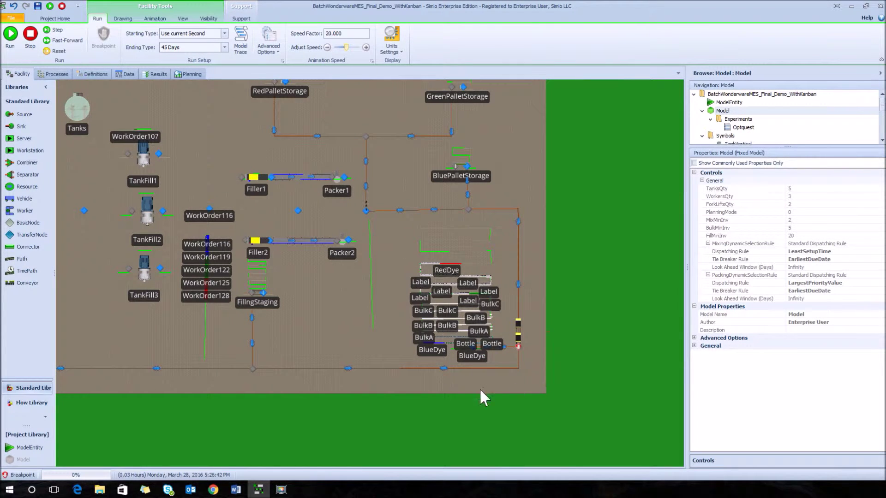
{"action": "left_click_drag", "start_coordinate": [366, 411], "coordinate": [491, 407]}
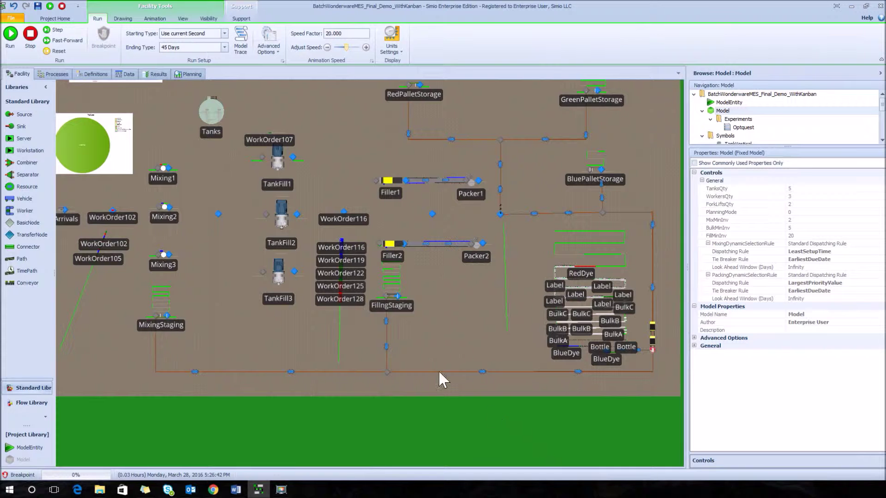
Resume the run repeatedly to continue past the breakpoint.
{"action": "left_click", "coordinate": [10, 34]}
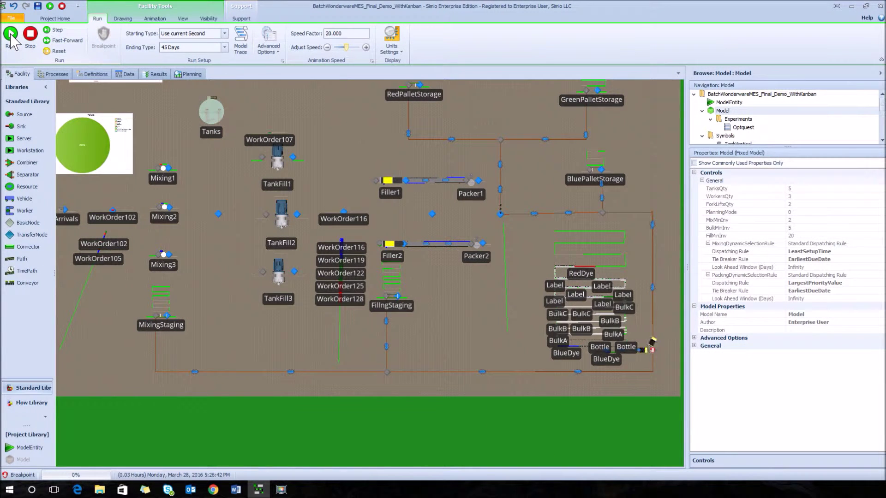
{"action": "left_click", "coordinate": [10, 36]}
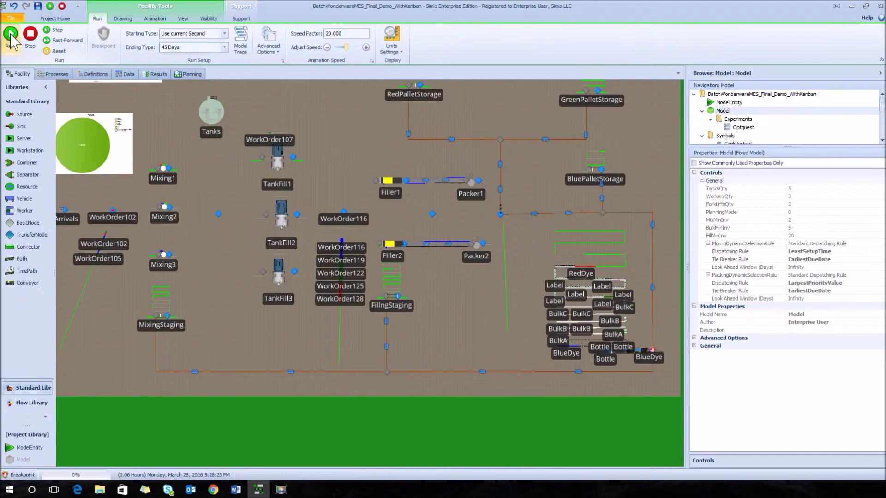
{"action": "left_click", "coordinate": [11, 35]}
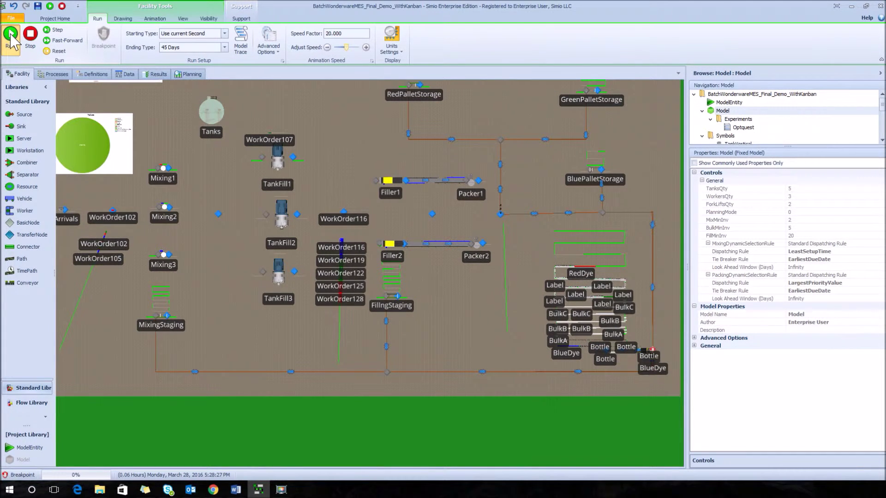
{"action": "left_click", "coordinate": [11, 35]}
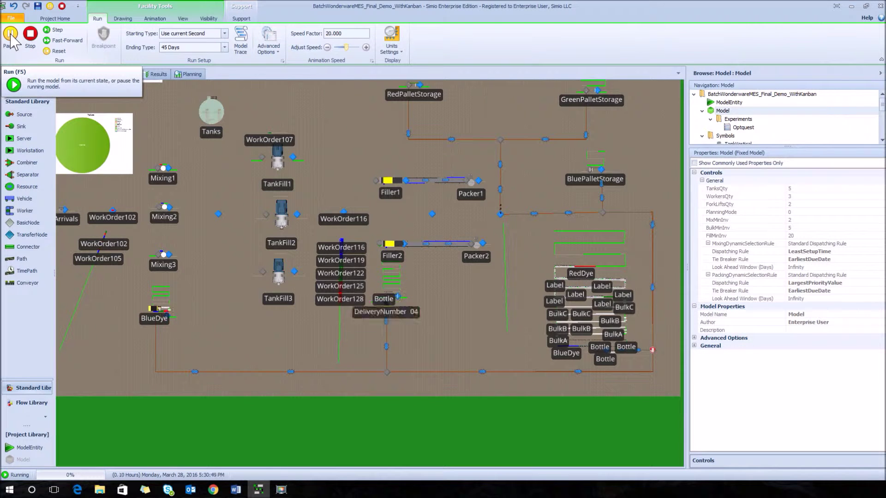
Remove the breakpoint from BasicNode3 and restart the simulation run.
{"action": "left_click", "coordinate": [652, 348]}
{"action": "right_click", "coordinate": [657, 347]}
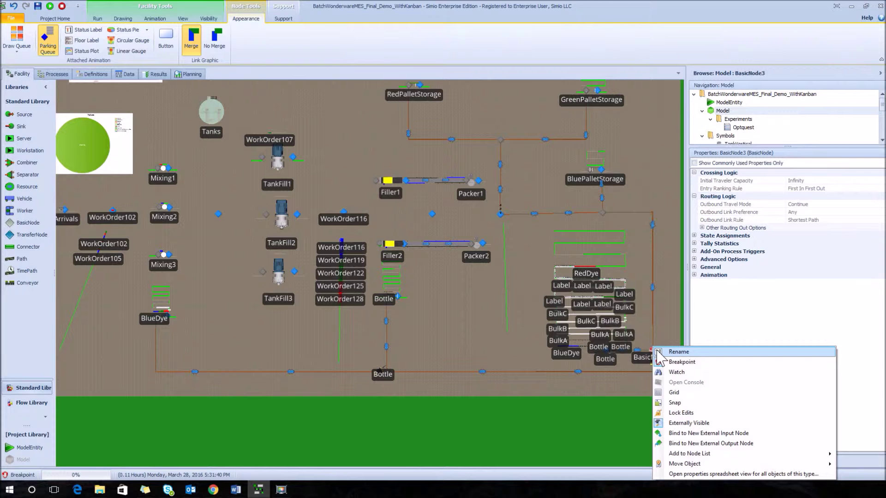
{"action": "left_click", "coordinate": [676, 358]}
{"action": "left_click", "coordinate": [97, 18]}
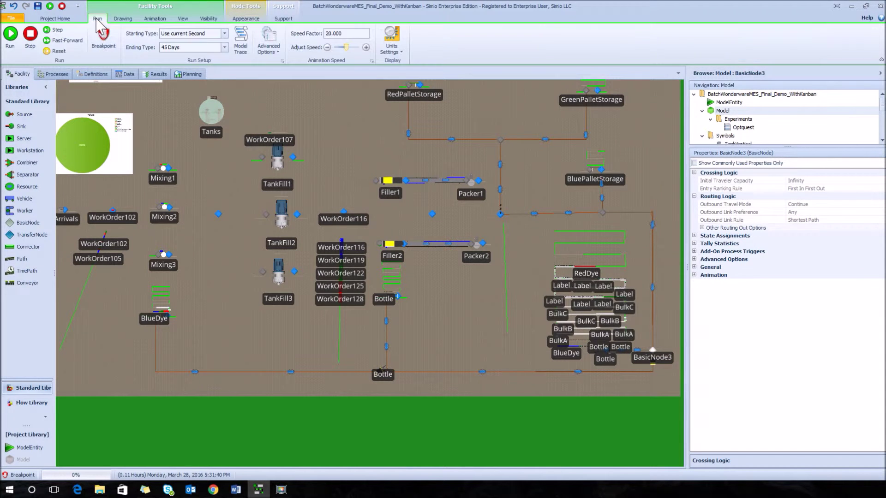
{"action": "left_click", "coordinate": [10, 39]}
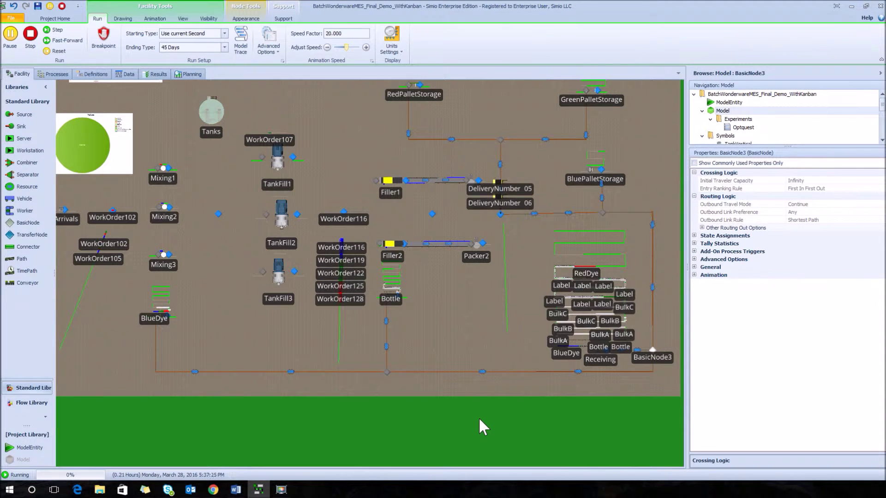
{"action": "left_click_drag", "start_coordinate": [450, 418], "coordinate": [464, 471]}
Set the run's Speed Factor to 50.
{"action": "left_click", "coordinate": [336, 33]}
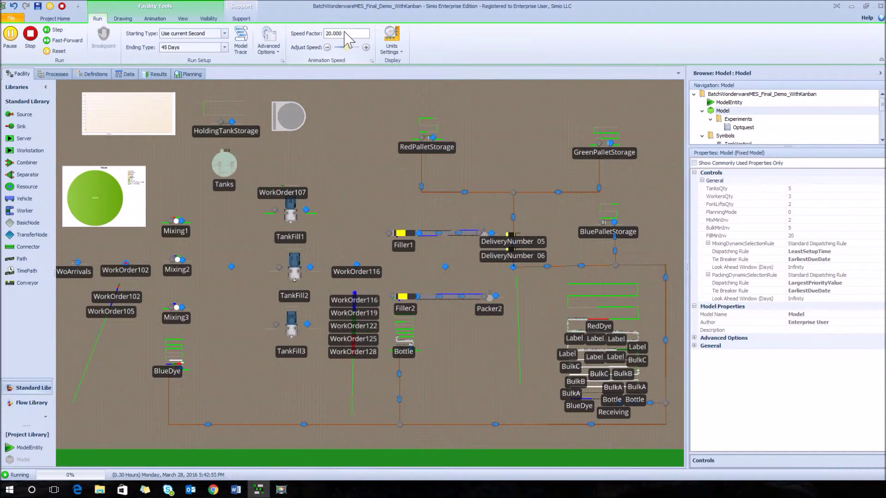
{"action": "type", "text": "50"}
{"action": "key", "text": "Return"}
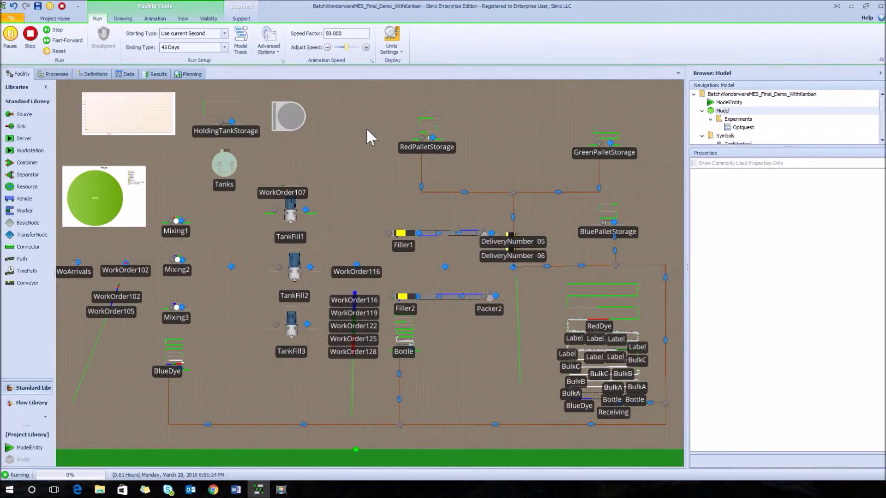
{"action": "key", "text": "3"}
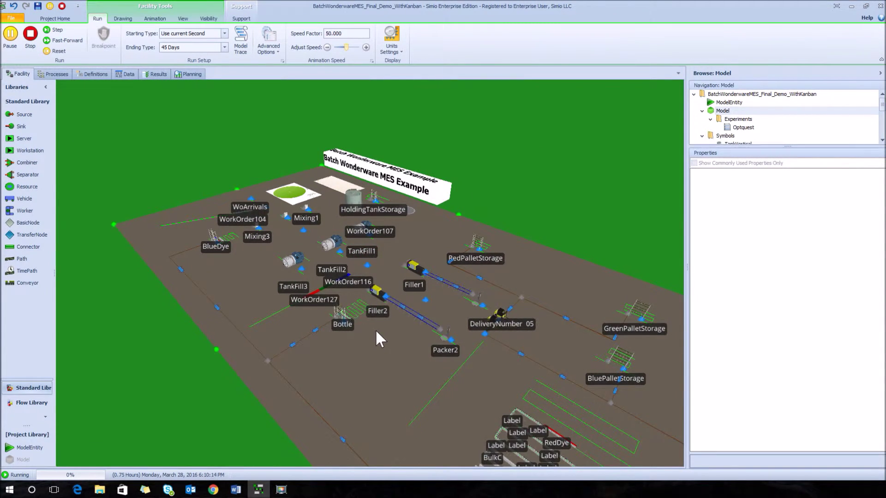
Rotate and pan the 3D plant view while fast-forwarding the run to 1080 hours.
{"action": "scroll", "coordinate": [375, 330], "scroll_direction": "up", "scroll_amount": 2}
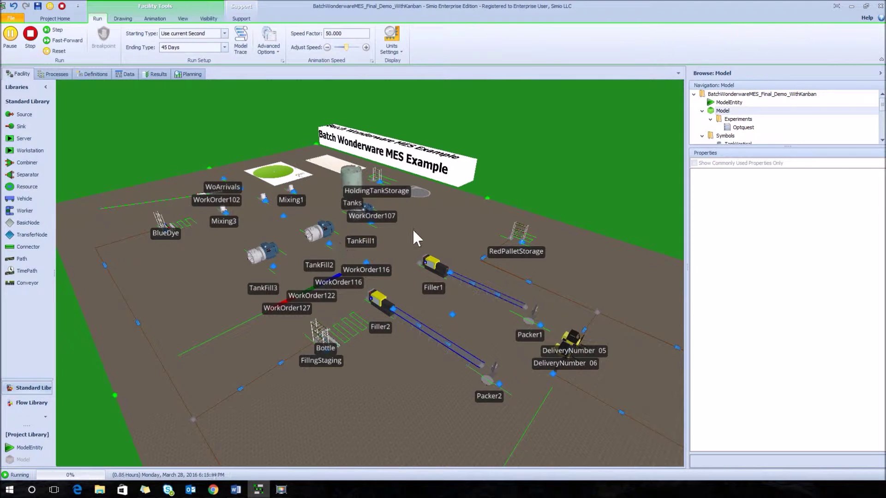
{"action": "left_click_drag", "start_coordinate": [417, 228], "coordinate": [422, 370]}
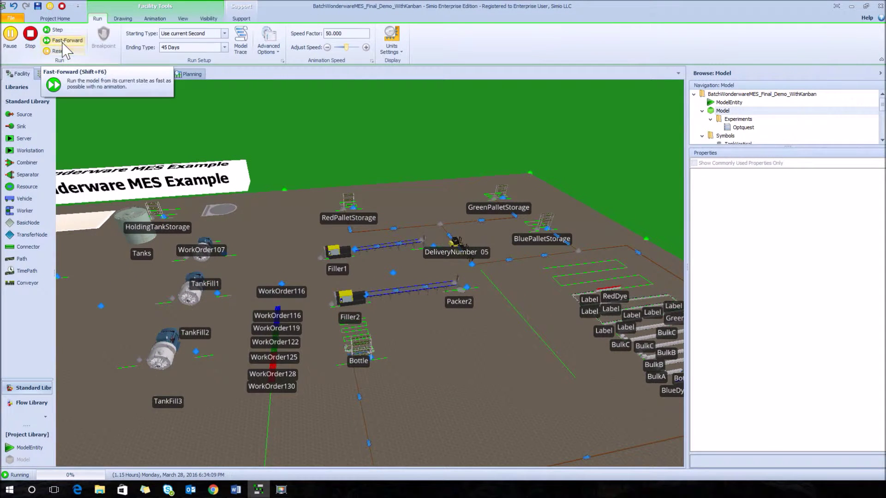
{"action": "left_click", "coordinate": [63, 41]}
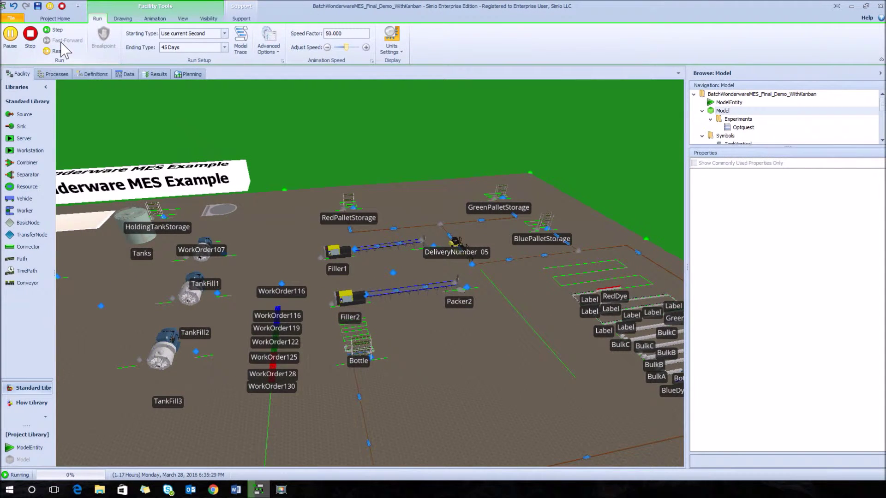
{"action": "scroll", "coordinate": [450, 359], "scroll_direction": "up", "scroll_amount": 3}
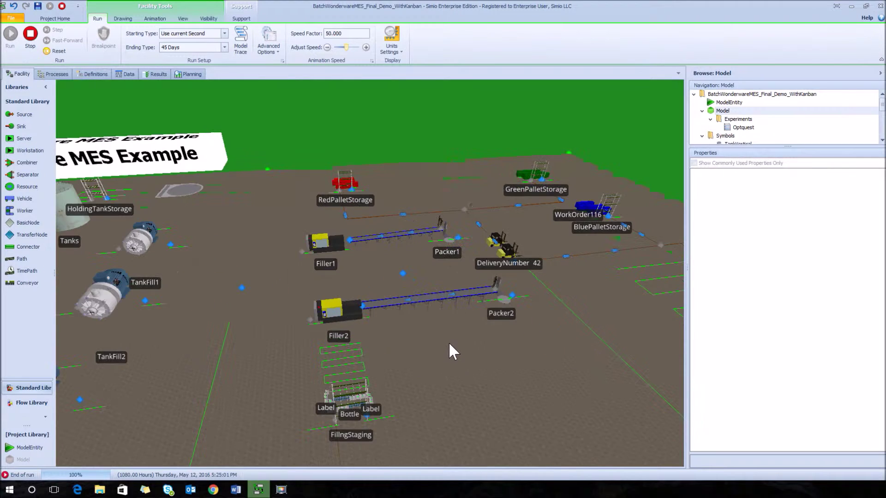
{"action": "left_click_drag", "start_coordinate": [444, 276], "coordinate": [296, 350]}
{"action": "left_click_drag", "start_coordinate": [507, 416], "coordinate": [423, 289]}
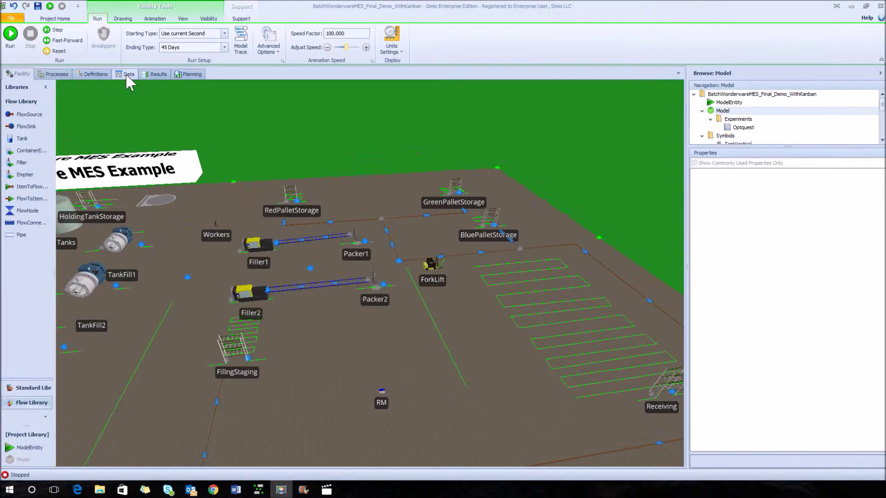
Browse the Ents, Items, WorkOrders and Jobs tables, widen item_id, and list WorkOrders' Bind To sources.
{"action": "left_click", "coordinate": [126, 73]}
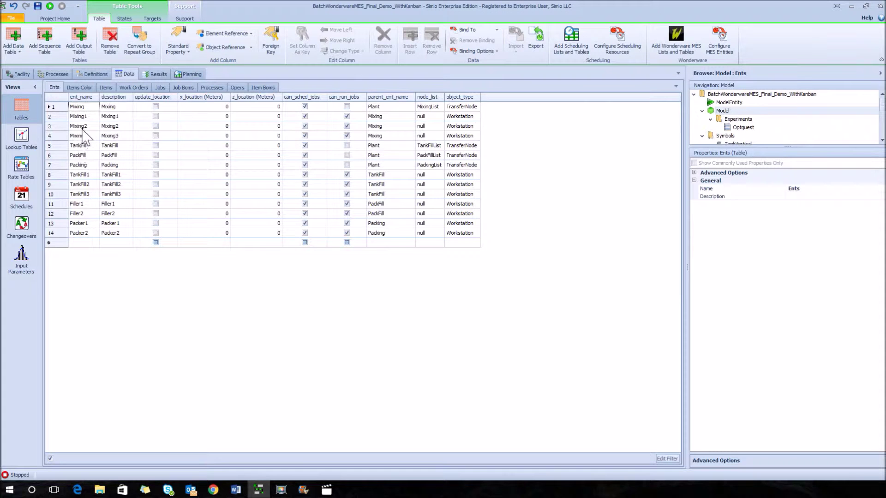
{"action": "left_click", "coordinate": [106, 87]}
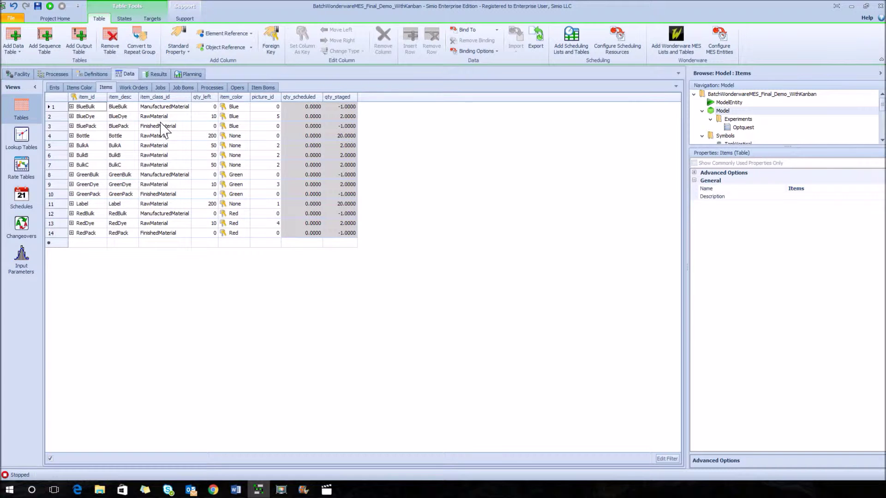
{"action": "left_click", "coordinate": [135, 88]}
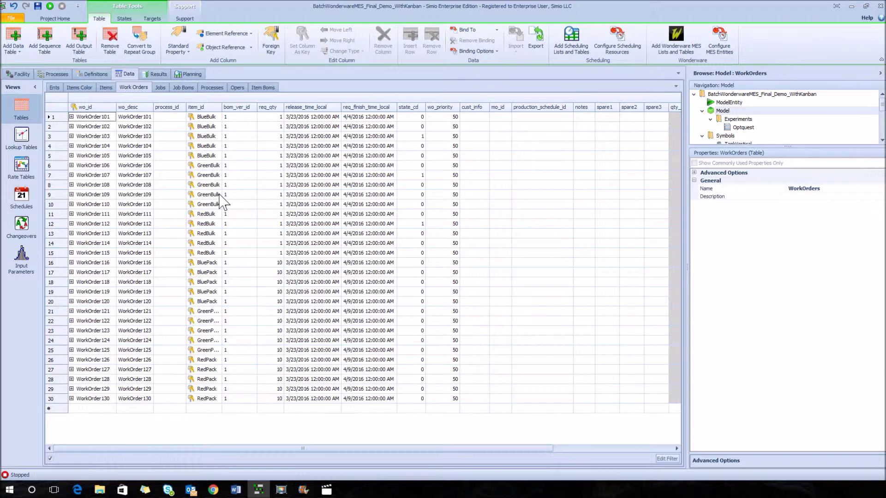
{"action": "left_click_drag", "start_coordinate": [222, 107], "coordinate": [233, 111]}
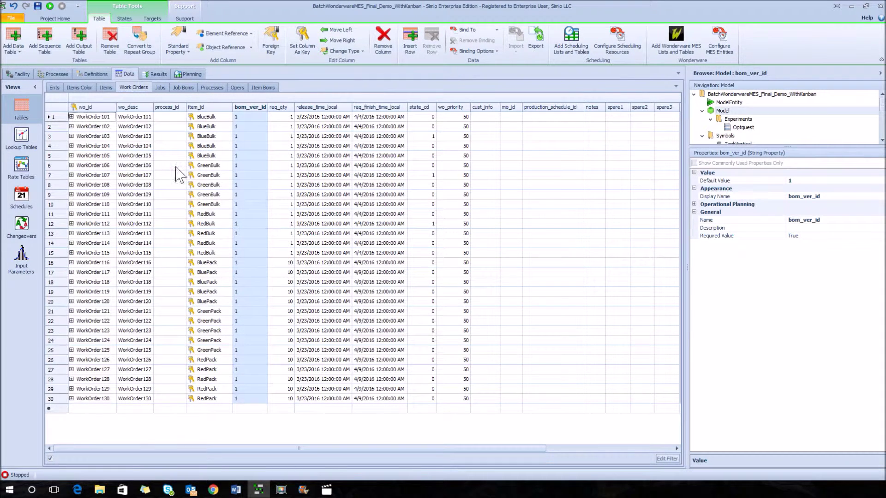
{"action": "left_click", "coordinate": [160, 87]}
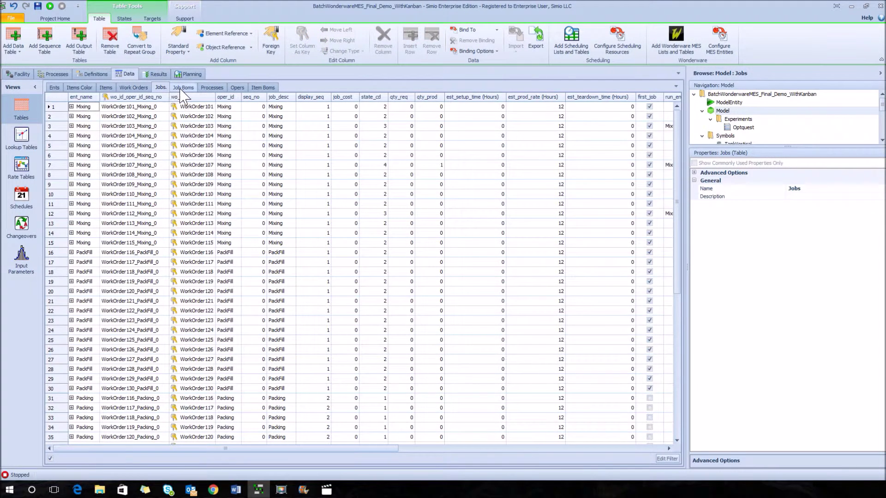
{"action": "left_click", "coordinate": [142, 89]}
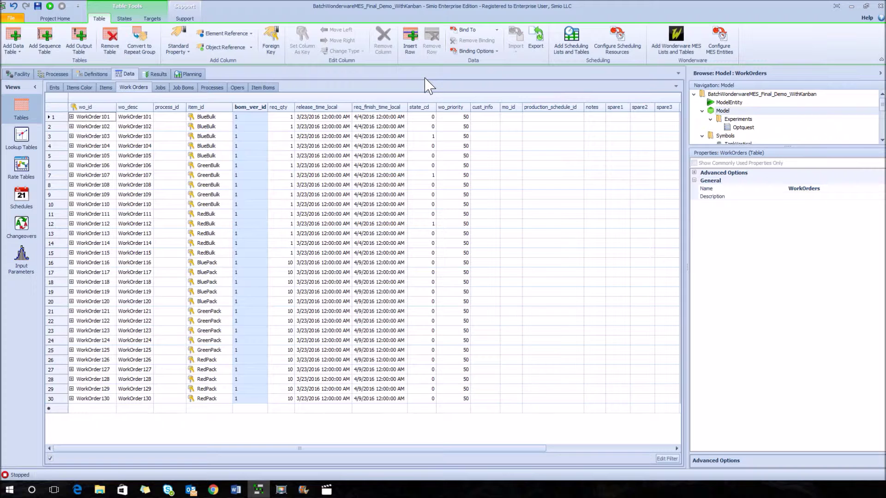
{"action": "left_click", "coordinate": [493, 33]}
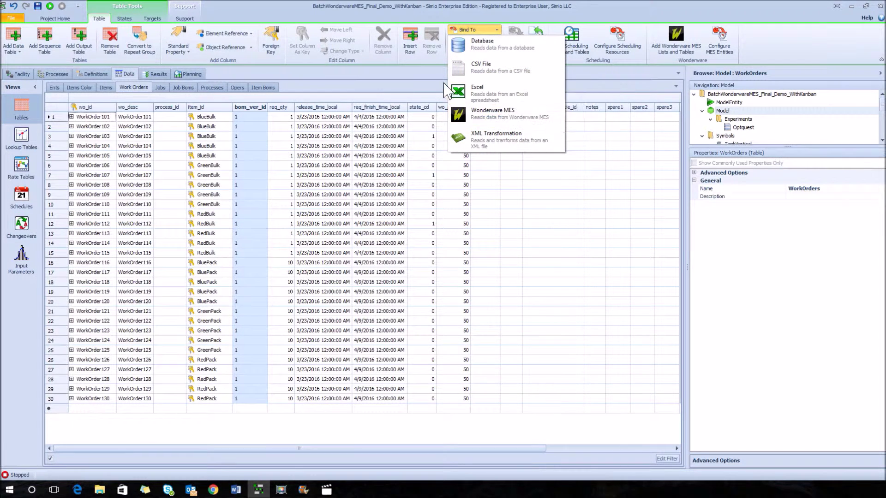
Bind WorkOrders to Wonderware MES with default binding options, then view Ents and the Gantt resource plan.
{"action": "left_click", "coordinate": [493, 115]}
{"action": "left_click", "coordinate": [476, 51]}
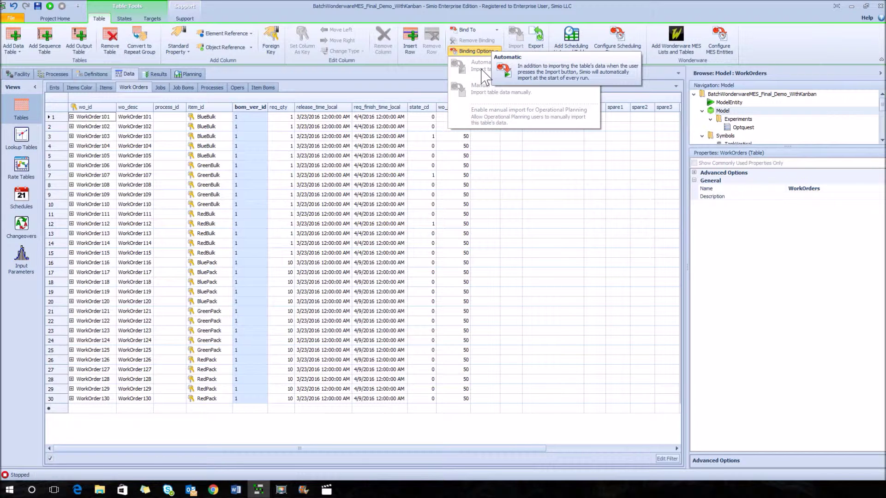
{"action": "left_click", "coordinate": [424, 83]}
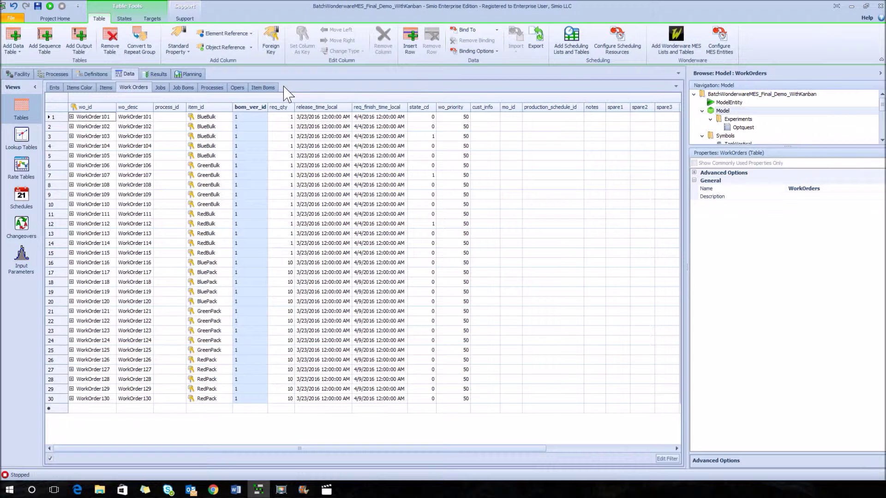
{"action": "left_click", "coordinate": [54, 88]}
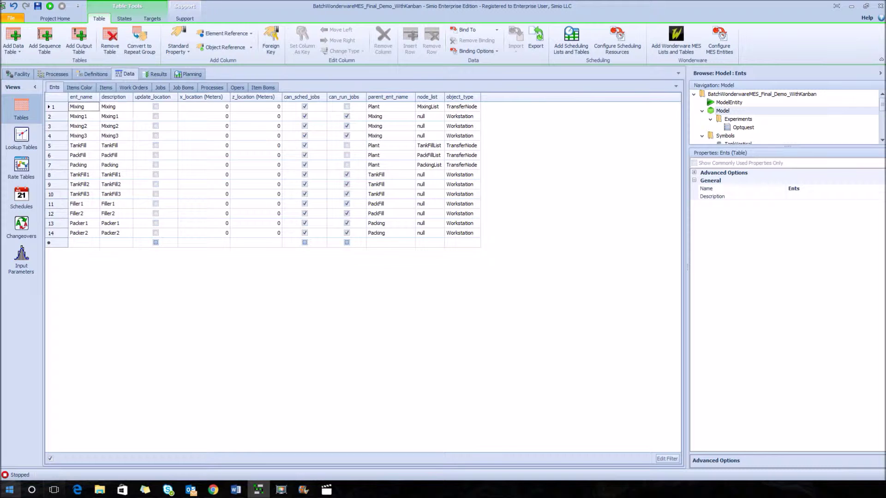
{"action": "left_click", "coordinate": [191, 76]}
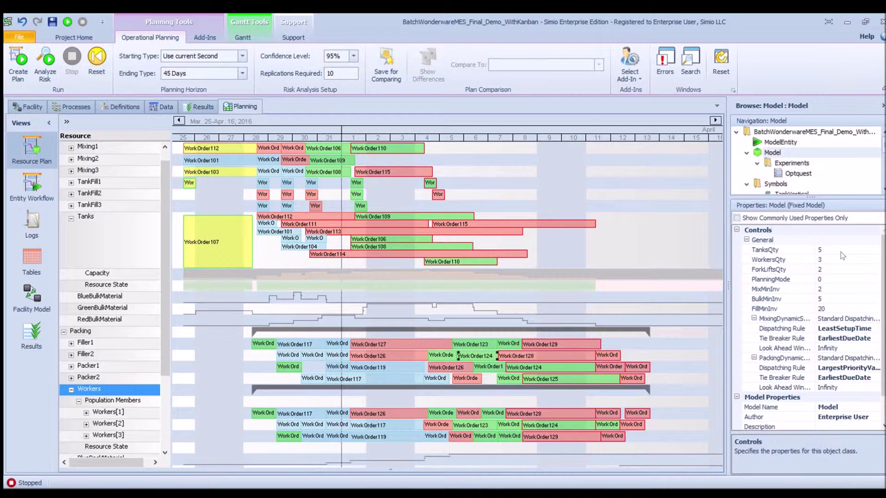
Select TanksQty and widen the properties panel and its columns to show full dispatching rule names.
{"action": "left_click", "coordinate": [796, 251]}
{"action": "left_click", "coordinate": [821, 250]}
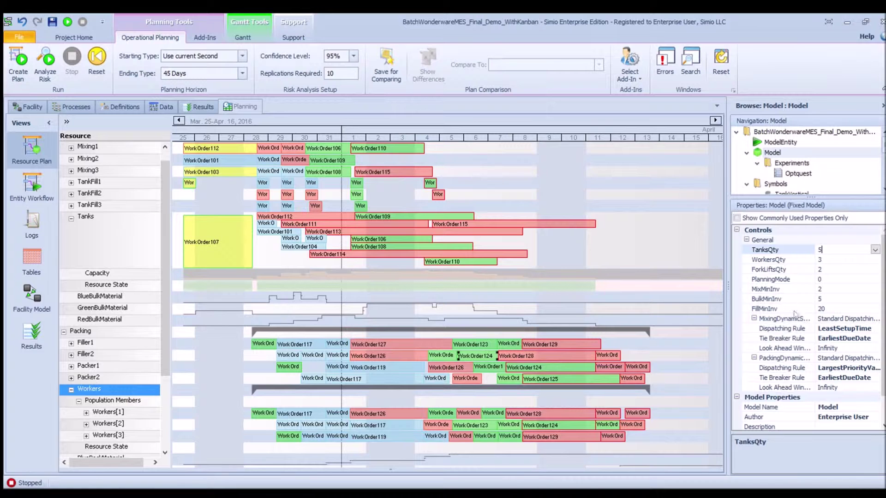
{"action": "left_click_drag", "start_coordinate": [813, 310], "coordinate": [825, 310]}
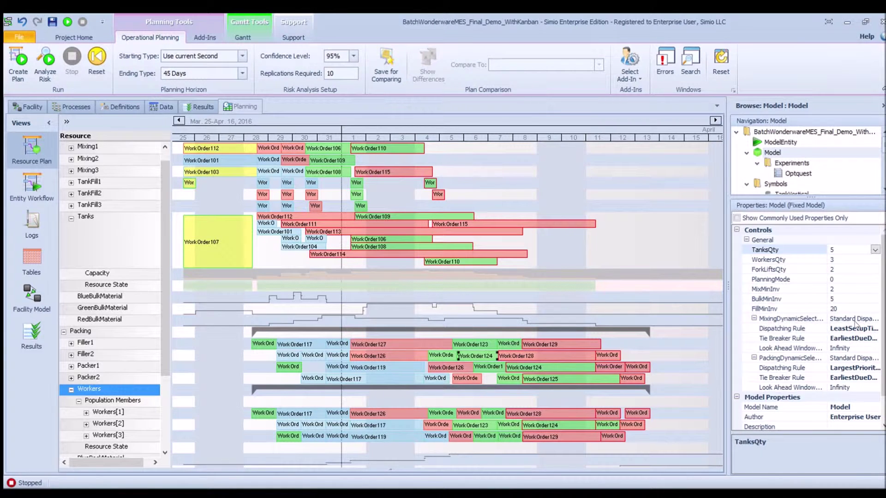
{"action": "left_click_drag", "start_coordinate": [728, 306], "coordinate": [703, 306]}
{"action": "left_click_drag", "start_coordinate": [816, 306], "coordinate": [797, 306]}
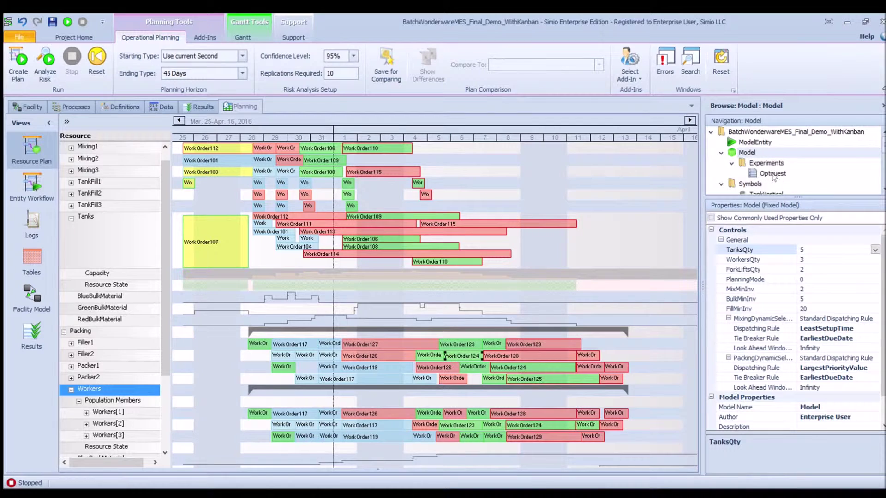
{"action": "double_click", "coordinate": [767, 176]}
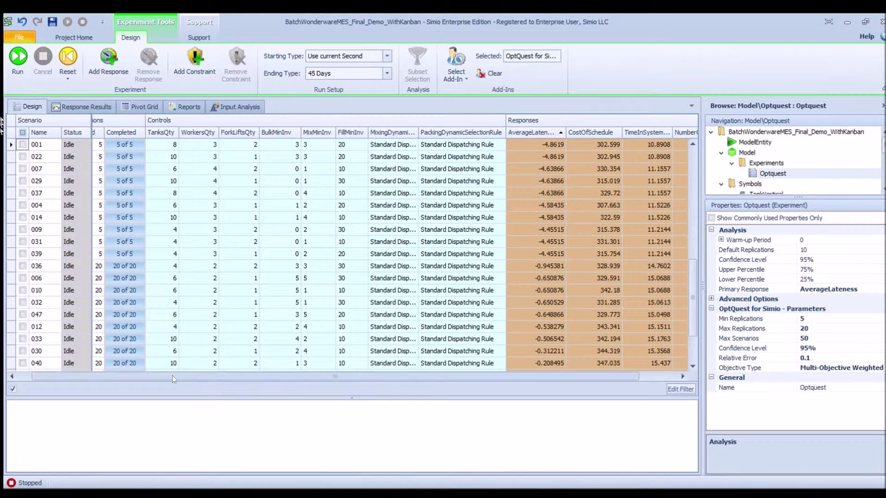
Sort the OptQuest responses, apply scenario 019 (8 tanks, 4 workers, FillMinInv 30), and return to Planning.
{"action": "left_click_drag", "start_coordinate": [179, 377], "coordinate": [154, 378]}
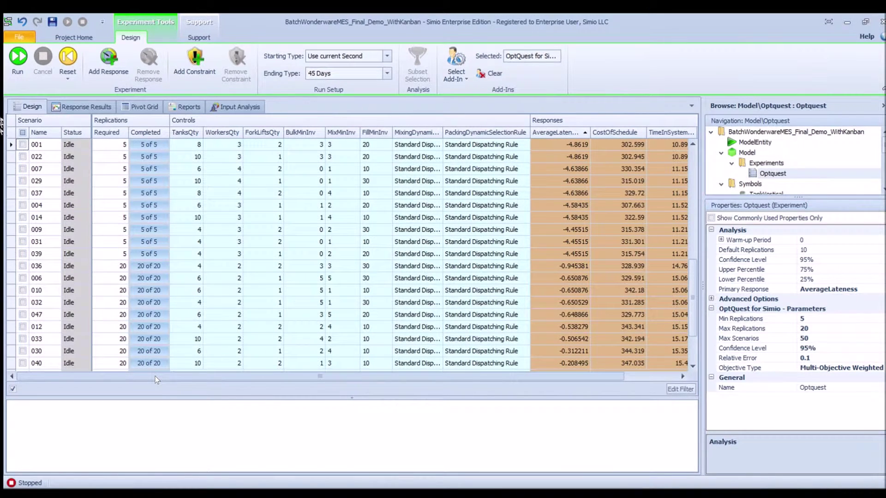
{"action": "left_click_drag", "start_coordinate": [157, 380], "coordinate": [210, 379]}
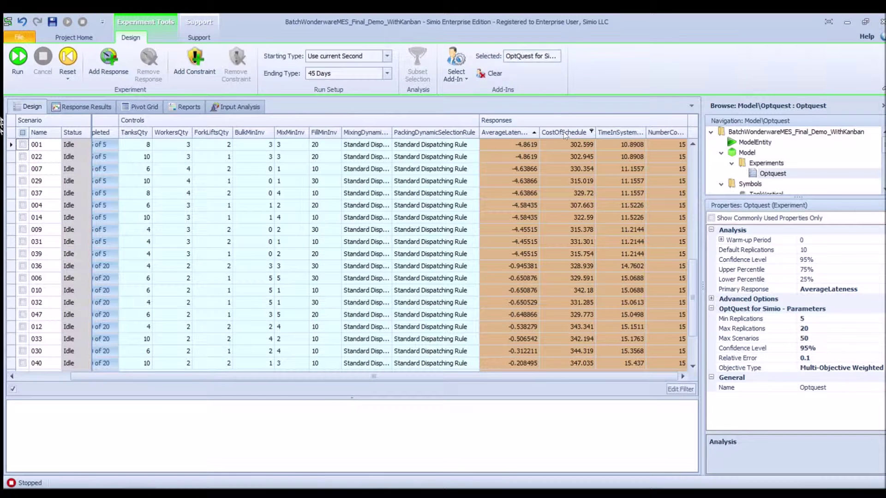
{"action": "left_click_drag", "start_coordinate": [693, 298], "coordinate": [687, 153]}
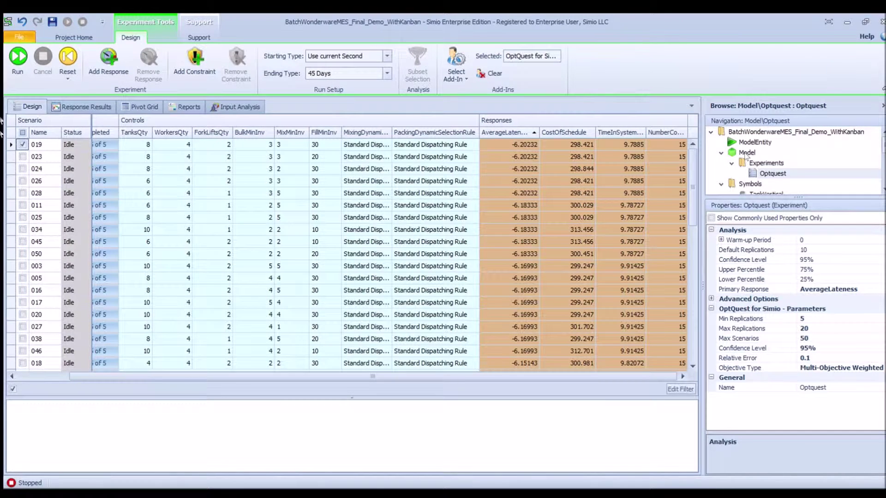
{"action": "left_click", "coordinate": [746, 153]}
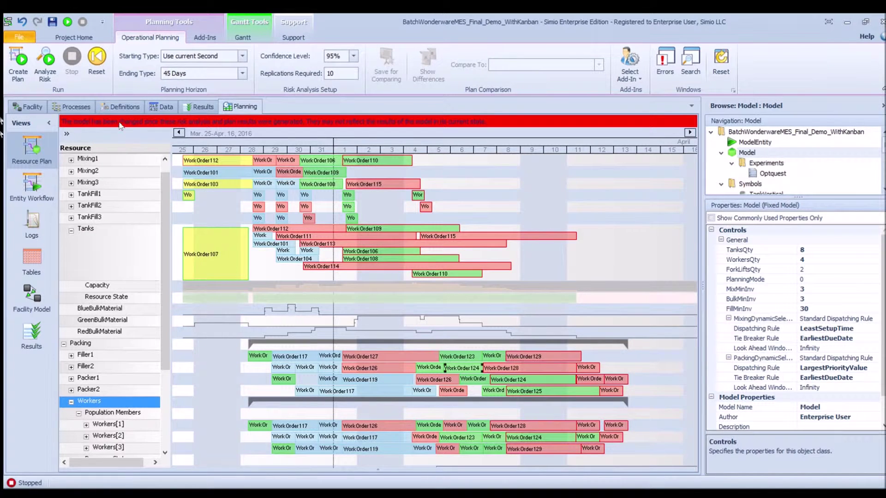
Clear the outdated plan, regenerate it with F5, and switch to the Entity Workflow Gantt.
{"action": "left_click", "coordinate": [39, 72]}
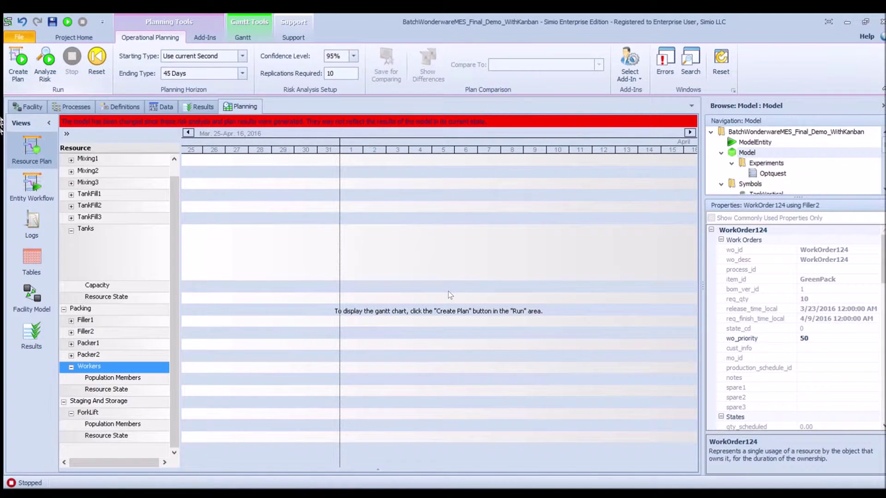
{"action": "key", "text": "F5"}
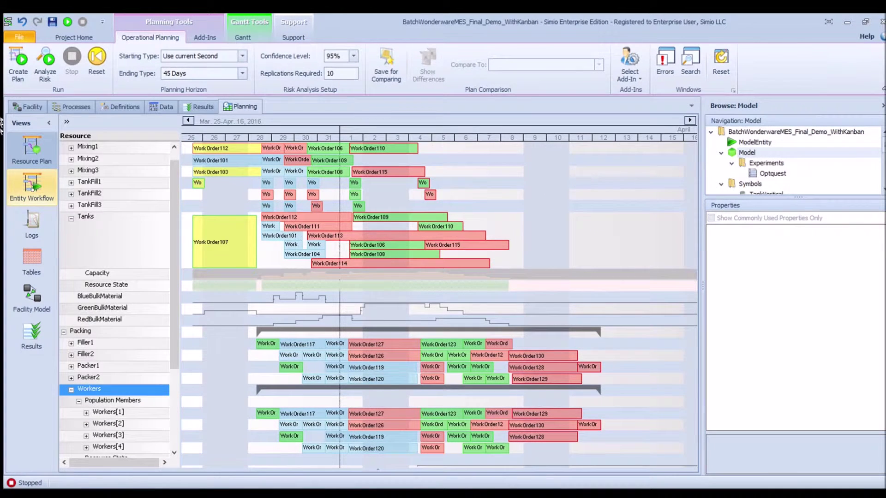
{"action": "left_click", "coordinate": [30, 186]}
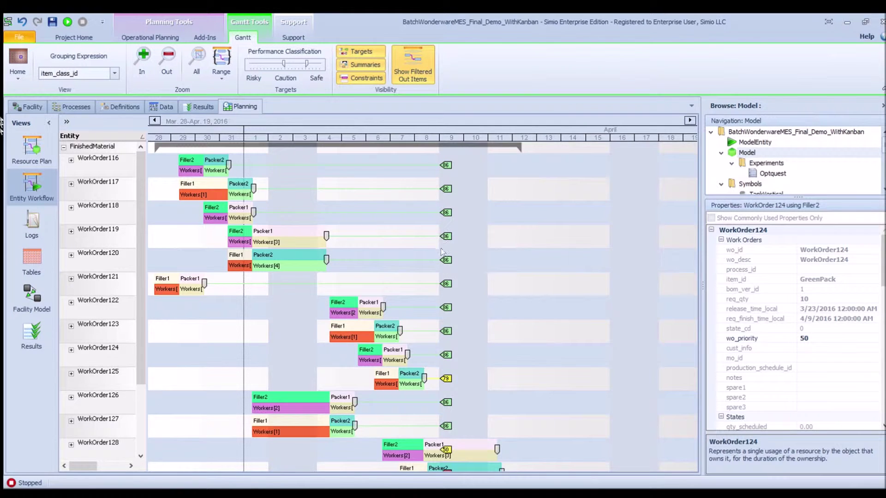
Scroll to WorkOrder125 and expand then collapse it to check its constraining material.
{"action": "scroll", "coordinate": [444, 262], "scroll_direction": "down", "scroll_amount": 3}
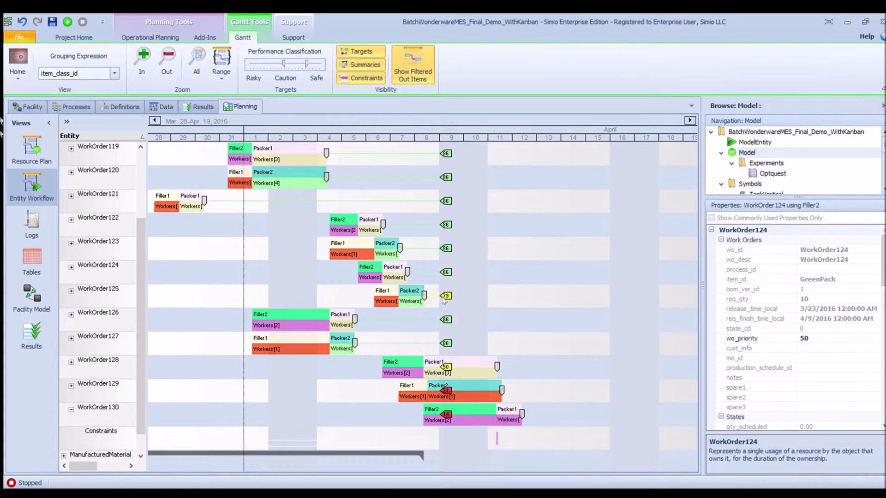
{"action": "scroll", "coordinate": [443, 297], "scroll_direction": "down", "scroll_amount": 1}
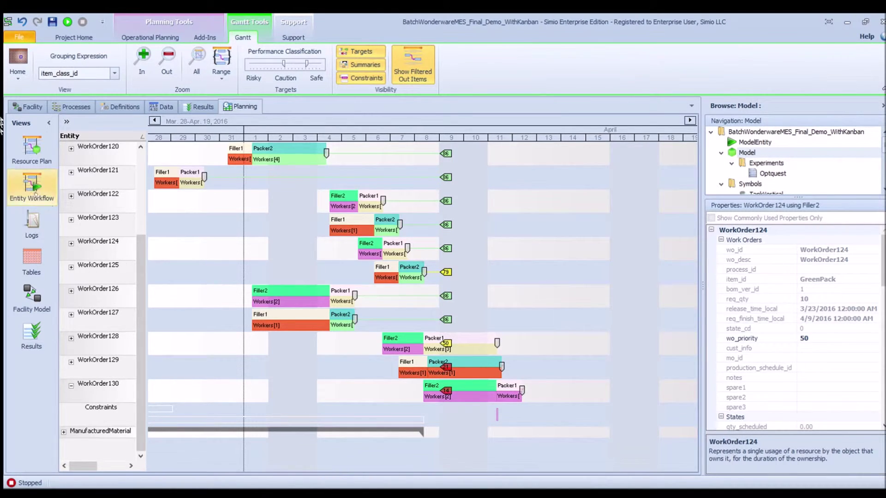
{"action": "left_click", "coordinate": [71, 267]}
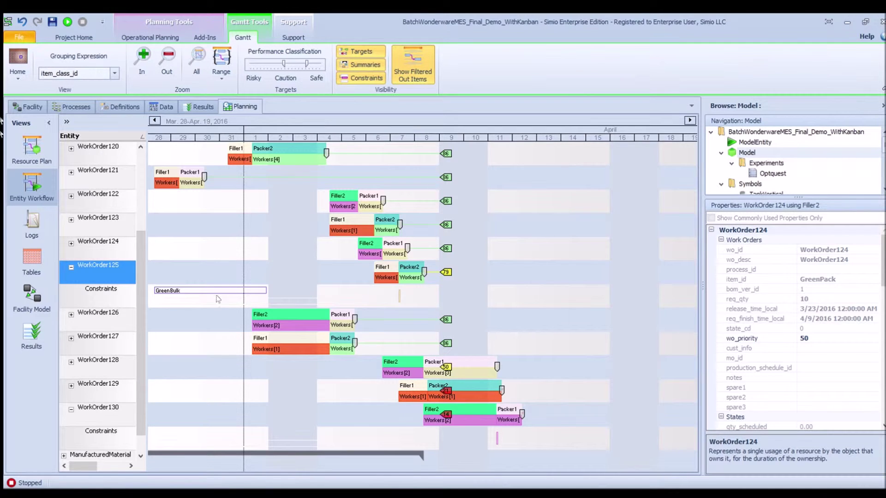
{"action": "left_click", "coordinate": [69, 268]}
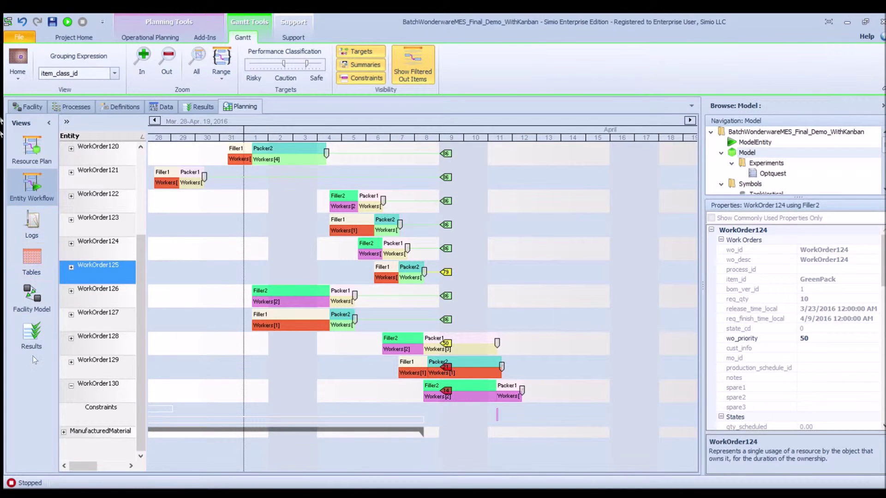
{"action": "left_click", "coordinate": [31, 339]}
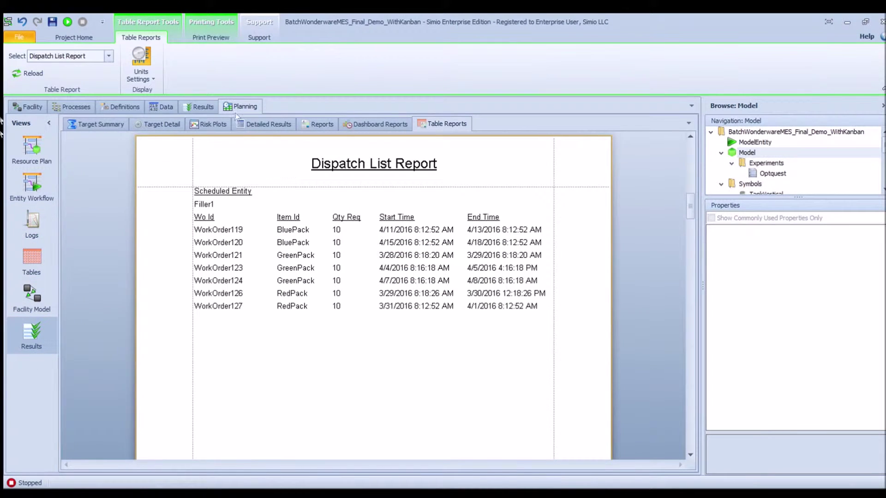
Open the Kanban delivery dashboard and filter it to DeliveryNumber 01, then 02.
{"action": "left_click", "coordinate": [365, 129]}
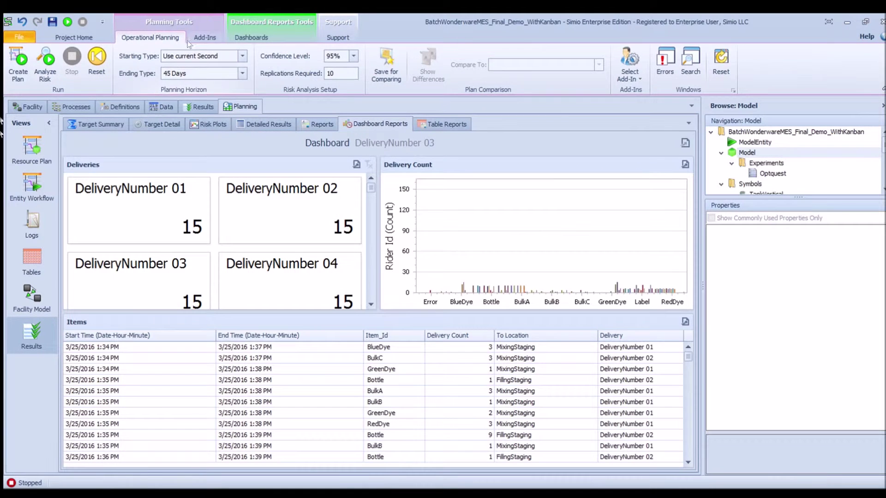
{"action": "left_click", "coordinate": [251, 37]}
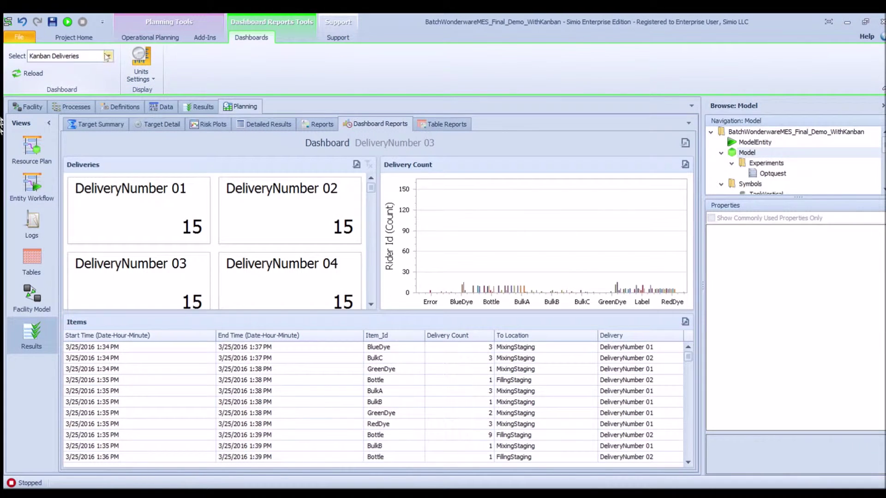
{"action": "left_click", "coordinate": [137, 210]}
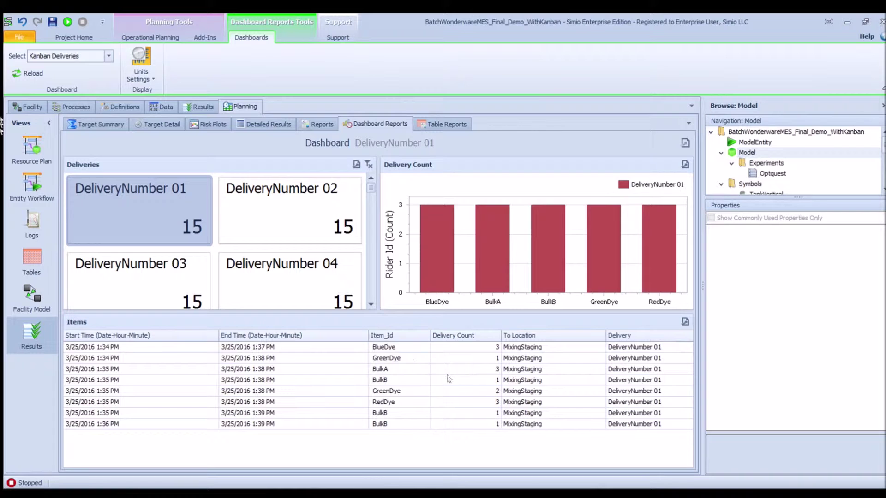
{"action": "left_click", "coordinate": [279, 212]}
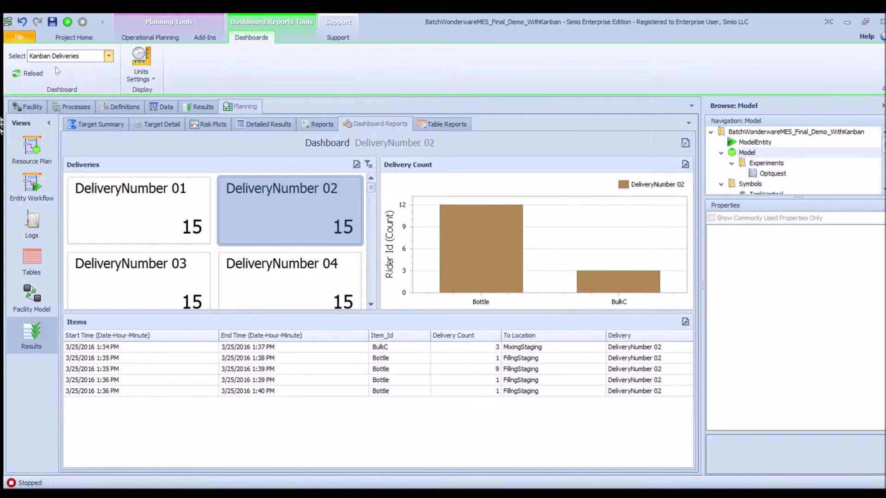
View Materials stock levels for BlueDye, BluePack, Bottle, GreenBulk, GreenDye and GreenPack.
{"action": "left_click", "coordinate": [46, 77]}
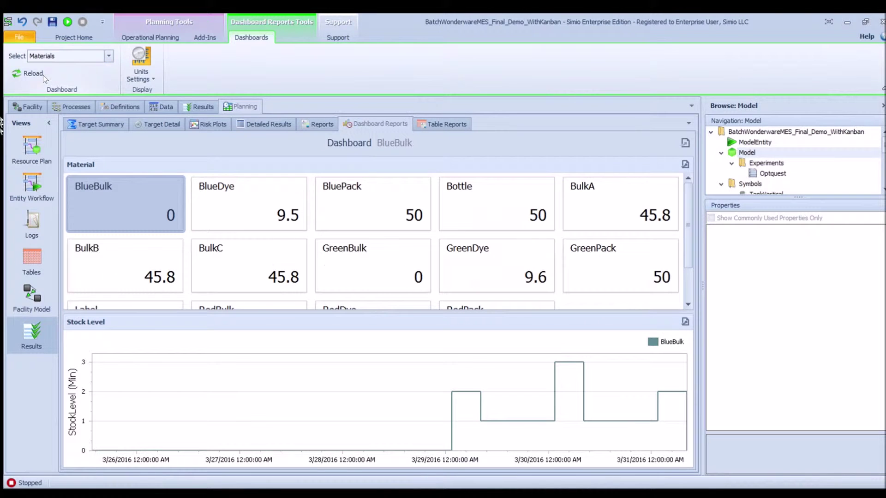
{"action": "left_click", "coordinate": [206, 203]}
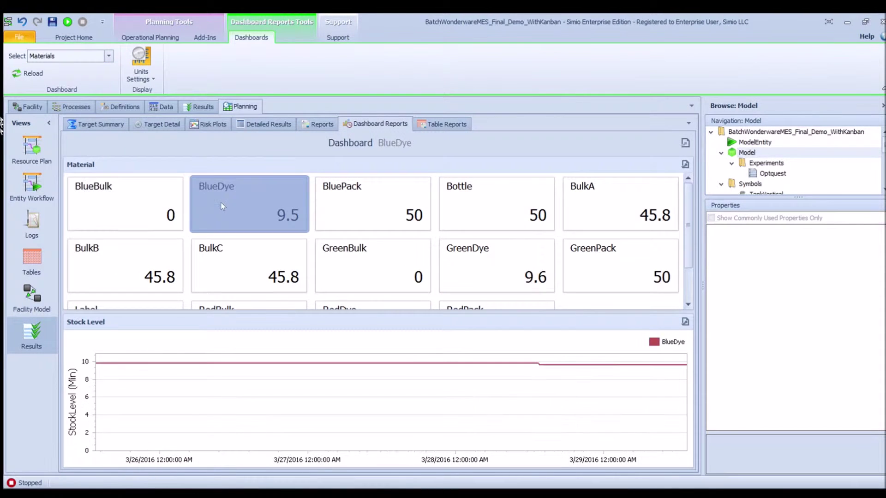
{"action": "left_click", "coordinate": [323, 219]}
{"action": "left_click", "coordinate": [494, 215]}
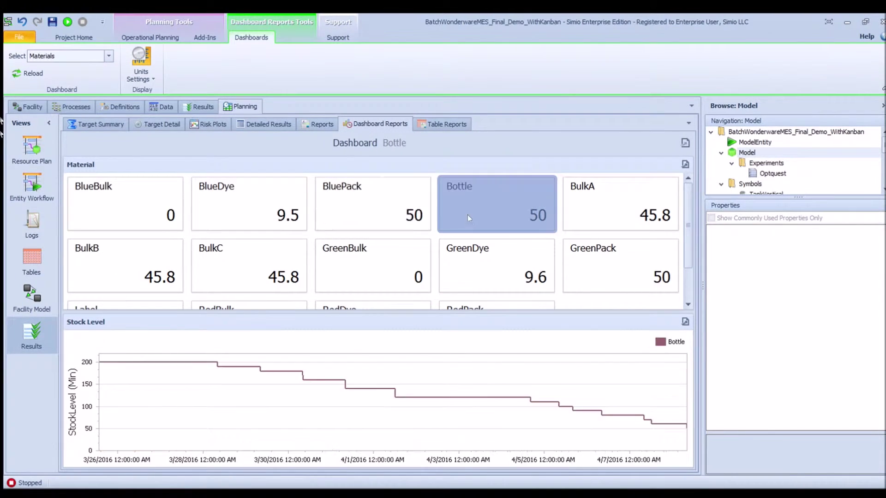
{"action": "left_click", "coordinate": [374, 265]}
{"action": "left_click", "coordinate": [465, 270]}
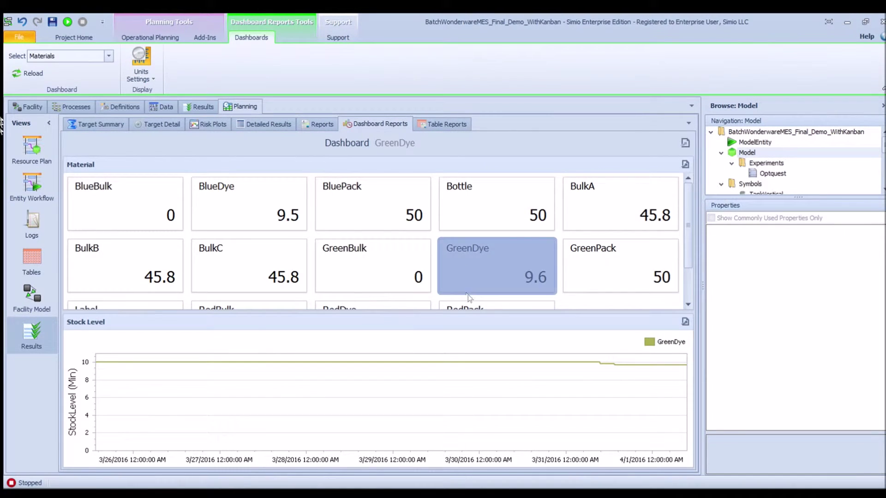
{"action": "left_click", "coordinate": [593, 273]}
Filter Order Details by ForkLift[2], WorkOrder101 and WorkOrder102, then expand Mixing1 on the Resource Plan.
{"action": "left_click", "coordinate": [88, 55]}
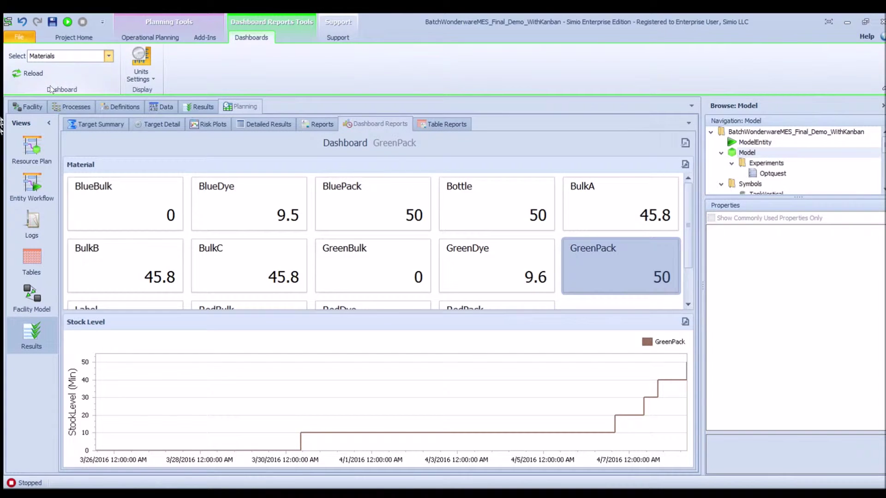
{"action": "scroll", "coordinate": [51, 59], "scroll_direction": "down", "scroll_amount": 1}
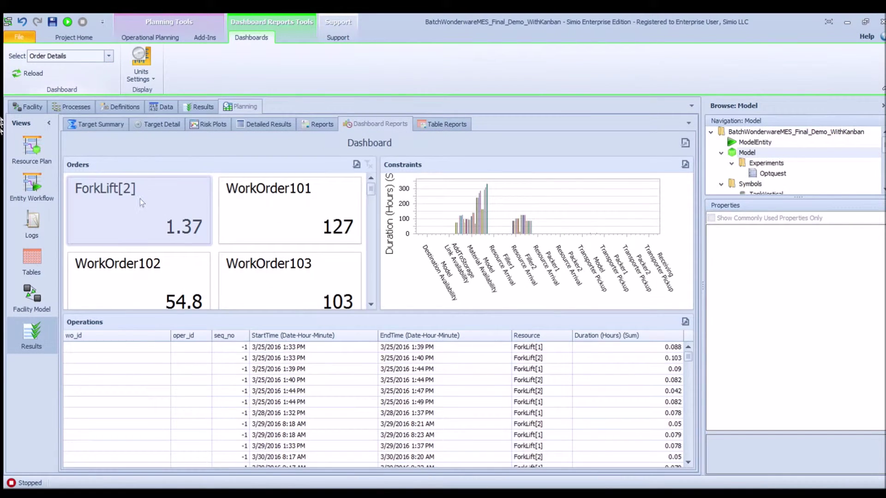
{"action": "left_click", "coordinate": [149, 217]}
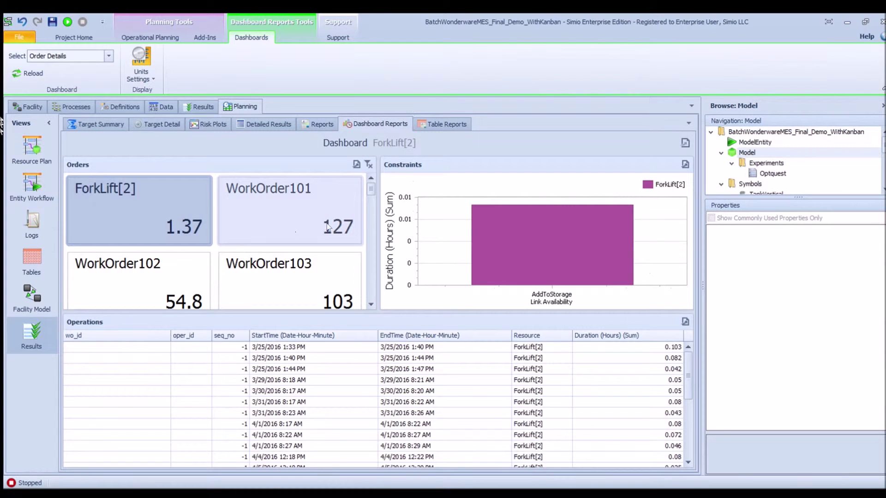
{"action": "left_click", "coordinate": [297, 220]}
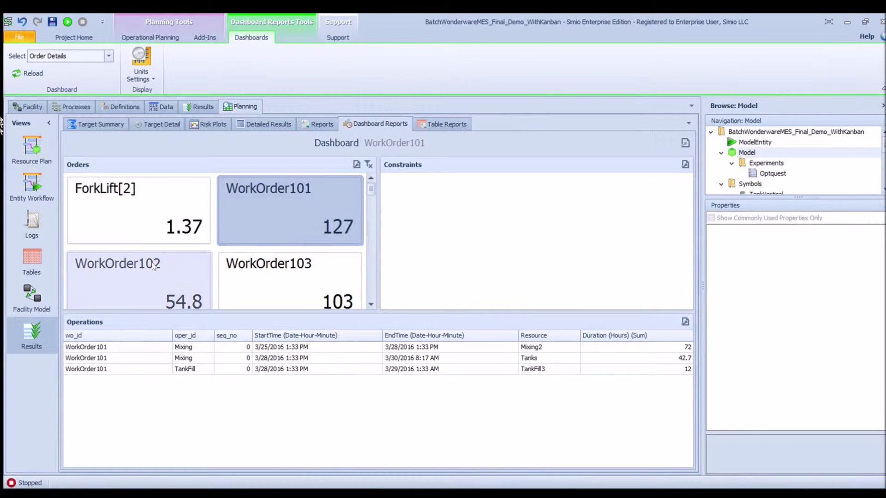
{"action": "left_click", "coordinate": [167, 264]}
{"action": "left_click", "coordinate": [99, 56]}
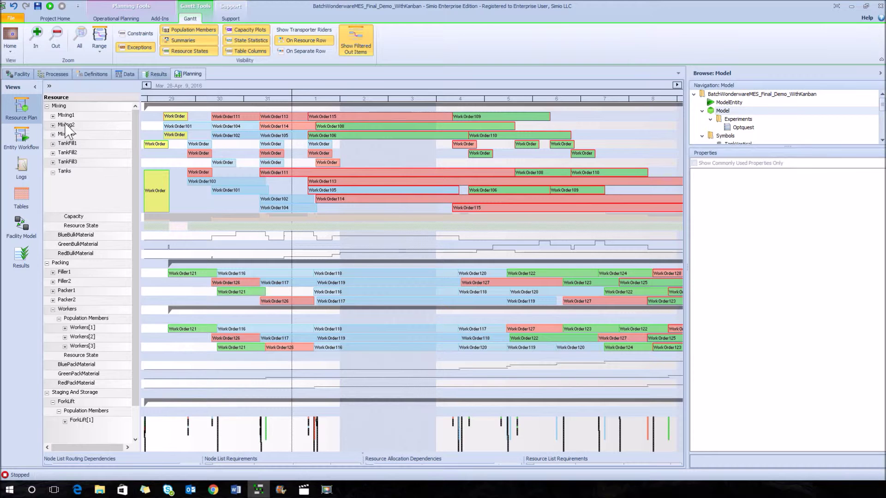
{"action": "left_click", "coordinate": [53, 117]}
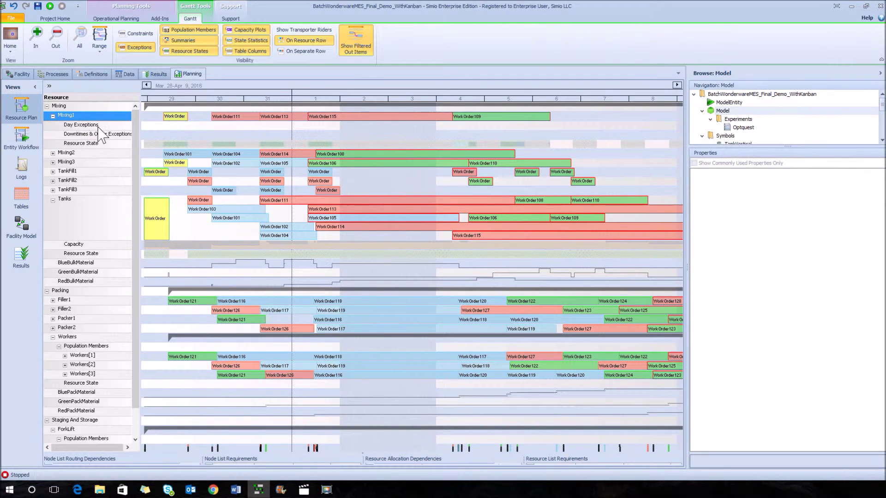
Add a HalfDay day exception for Mixing1 on 4/2/2016.
{"action": "left_click_drag", "start_coordinate": [340, 126], "coordinate": [392, 126]}
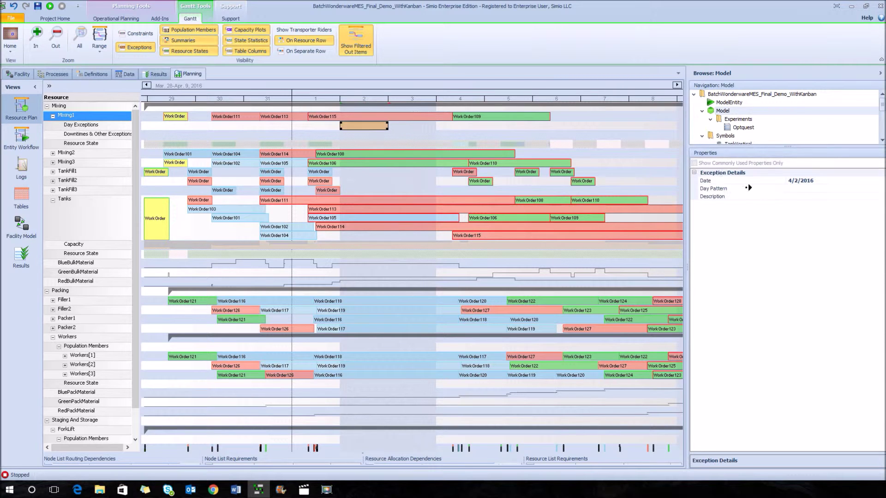
{"action": "left_click", "coordinate": [876, 190]}
{"action": "left_click", "coordinate": [880, 189]}
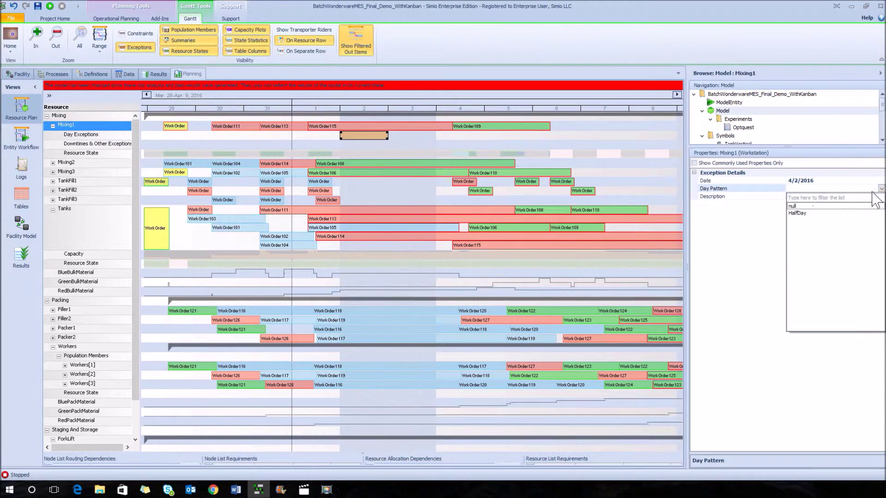
{"action": "left_click", "coordinate": [805, 213]}
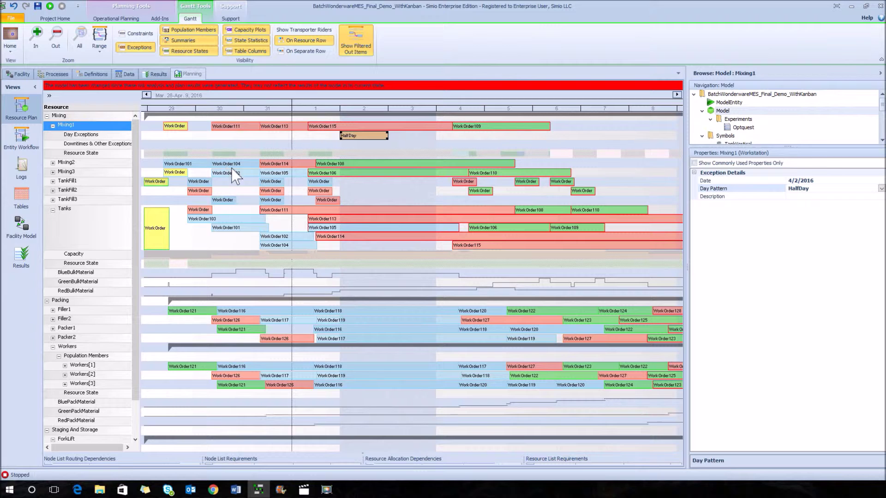
Drag WorkOrder105 earlier on Mixing3.
{"action": "mouse_move", "coordinate": [265, 176]}
{"action": "left_click_drag", "start_coordinate": [279, 176], "coordinate": [219, 179]}
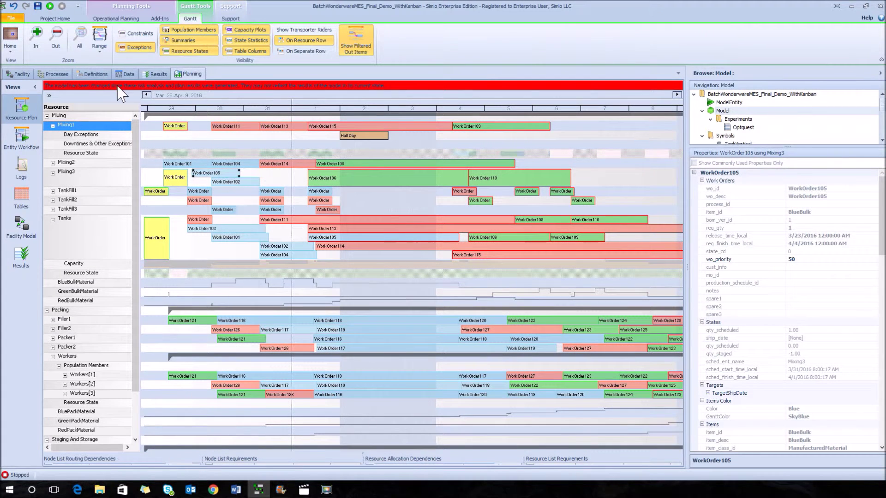
{"action": "left_click", "coordinate": [105, 21]}
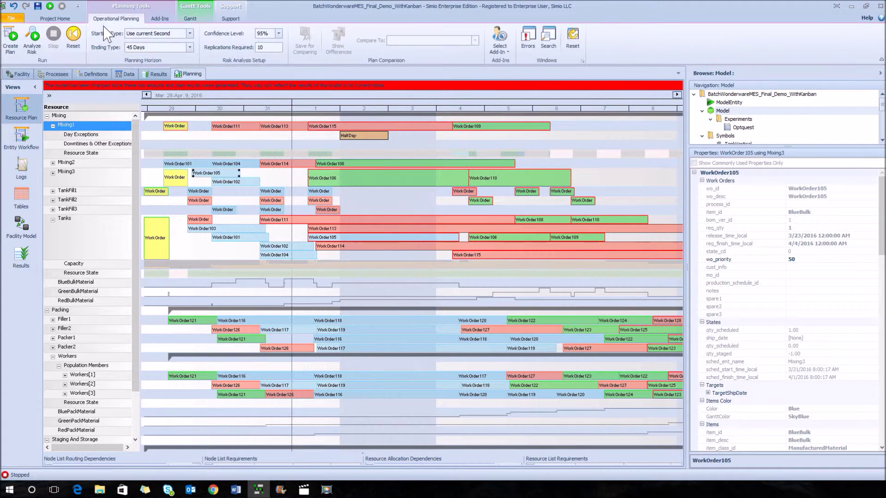
Create the plan again and inspect work order details on the Gantt bars.
{"action": "left_click", "coordinate": [17, 48]}
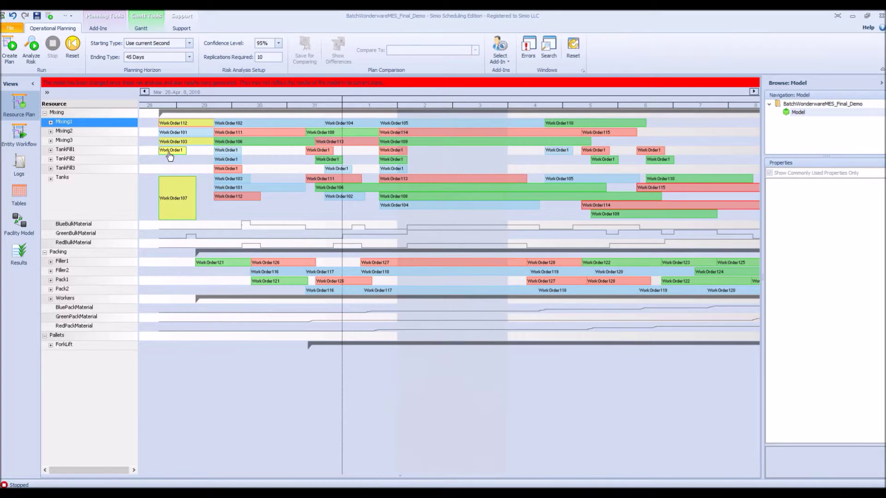
Export the schedule to Wonderware MES from Add-Ins, confirming and acknowledging the 41 updated jobs.
{"action": "mouse_move", "coordinate": [178, 146]}
{"action": "mouse_move", "coordinate": [184, 126]}
{"action": "mouse_move", "coordinate": [570, 126]}
{"action": "left_click", "coordinate": [97, 29]}
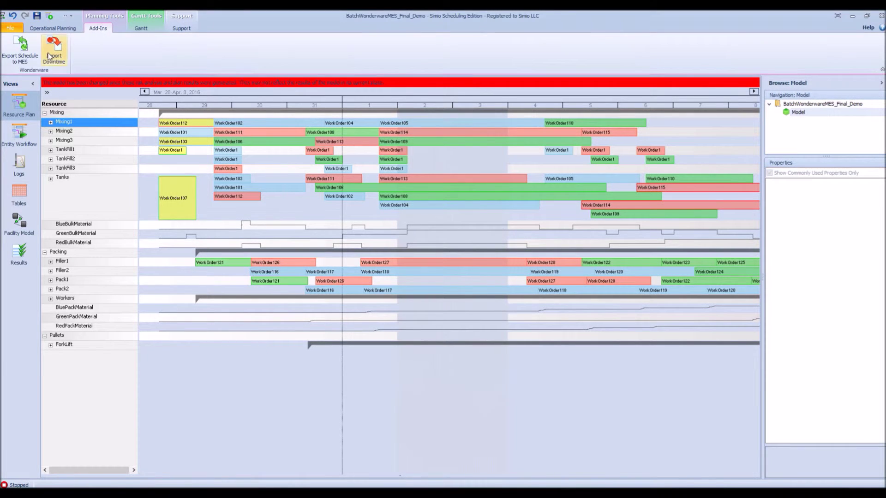
{"action": "left_click", "coordinate": [24, 52]}
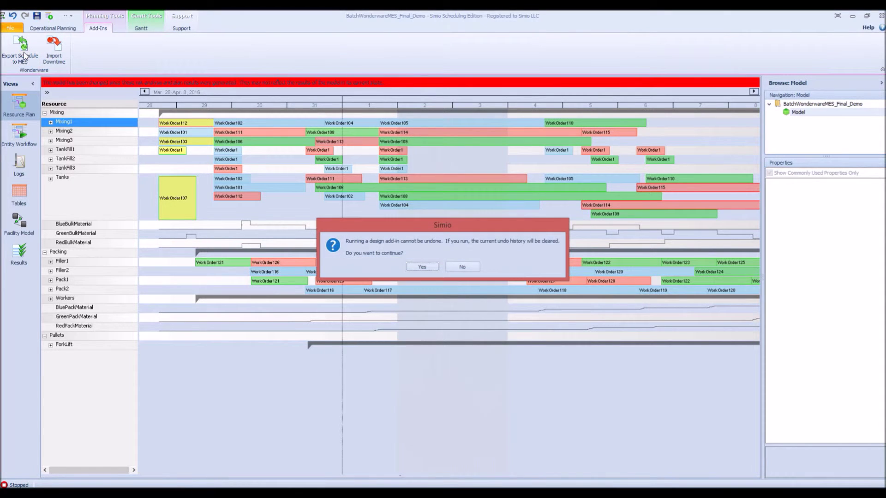
{"action": "left_click", "coordinate": [421, 267]}
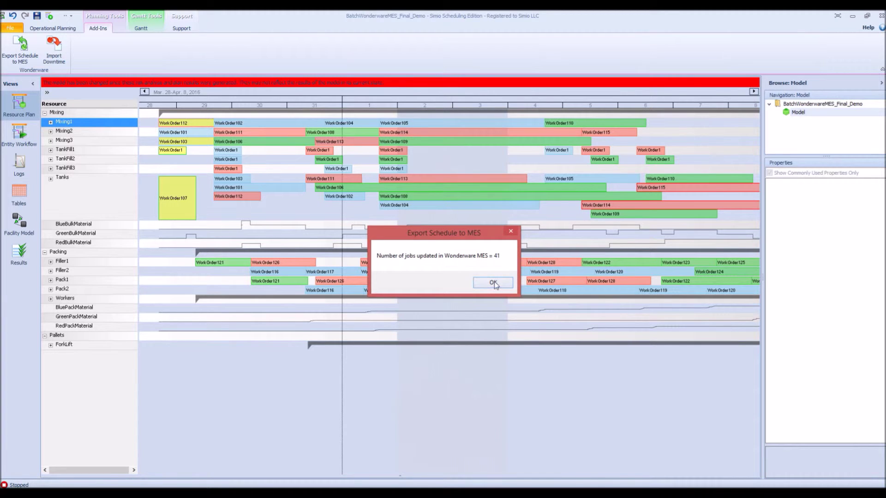
{"action": "left_click", "coordinate": [493, 282]}
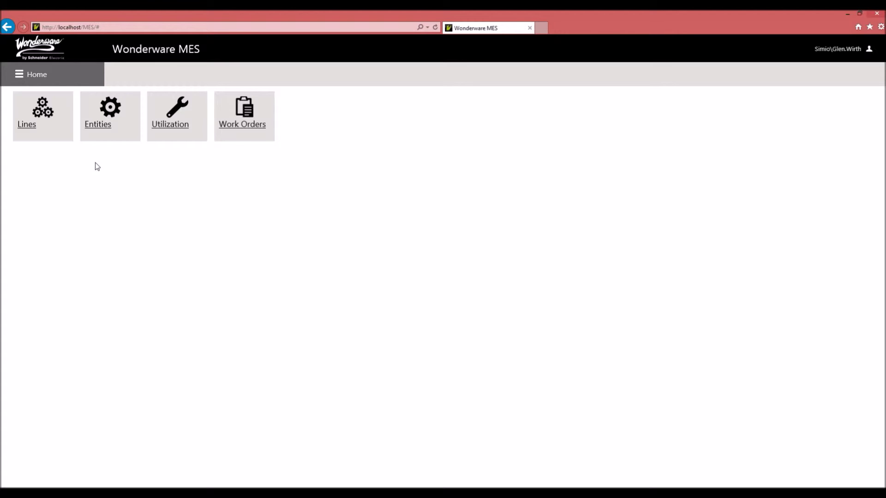
Open Mixing1's MES work queue, with WorkOrder102, 104, 105 and 110 queued behind WorkOrder112.
{"action": "left_click", "coordinate": [99, 129]}
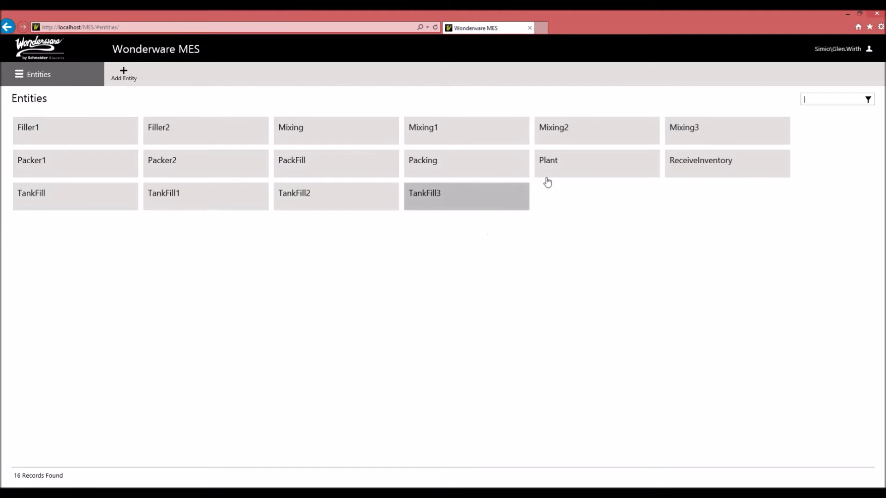
{"action": "left_click", "coordinate": [428, 131]}
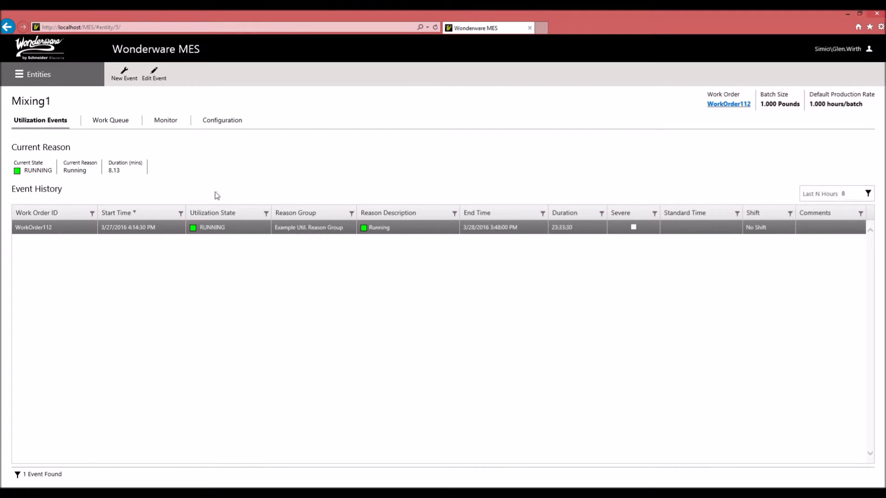
{"action": "left_click", "coordinate": [108, 121]}
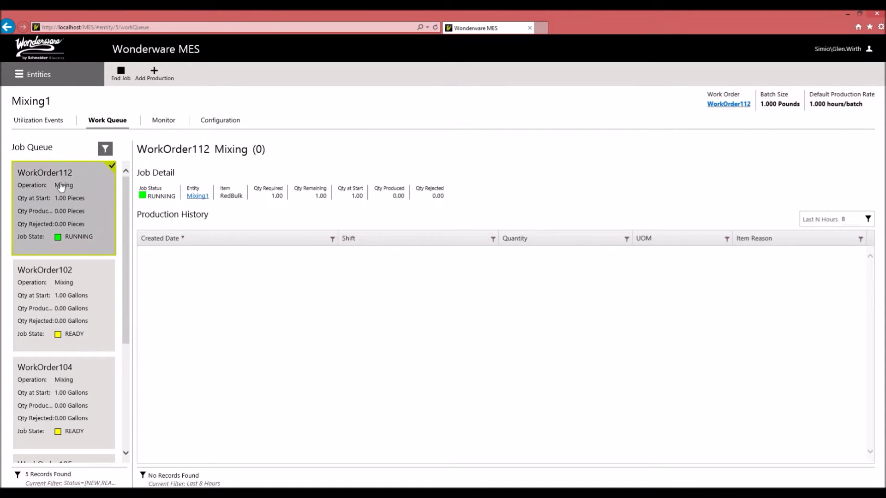
{"action": "mouse_move", "coordinate": [123, 239]}
{"action": "left_mouse_down"}
{"action": "mouse_move", "coordinate": [124, 311]}
{"action": "mouse_move", "coordinate": [129, 271]}
{"action": "mouse_move", "coordinate": [121, 239]}
{"action": "left_mouse_up"}
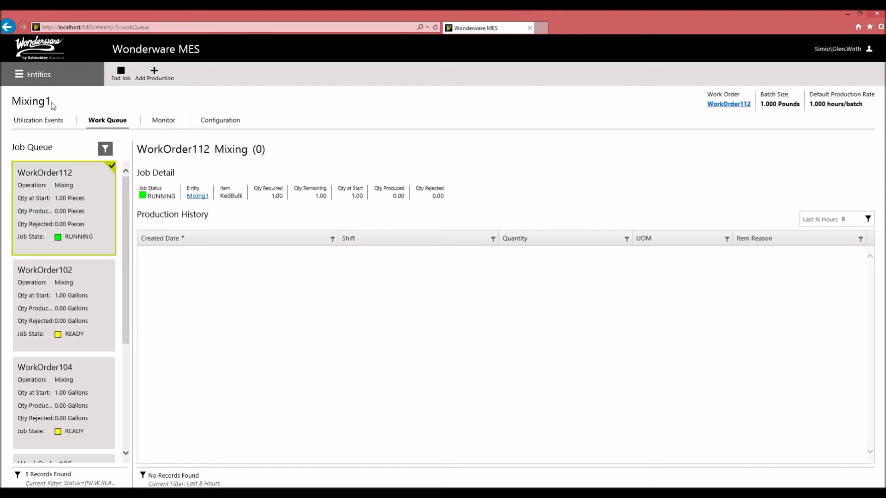
{"action": "left_click", "coordinate": [36, 123]}
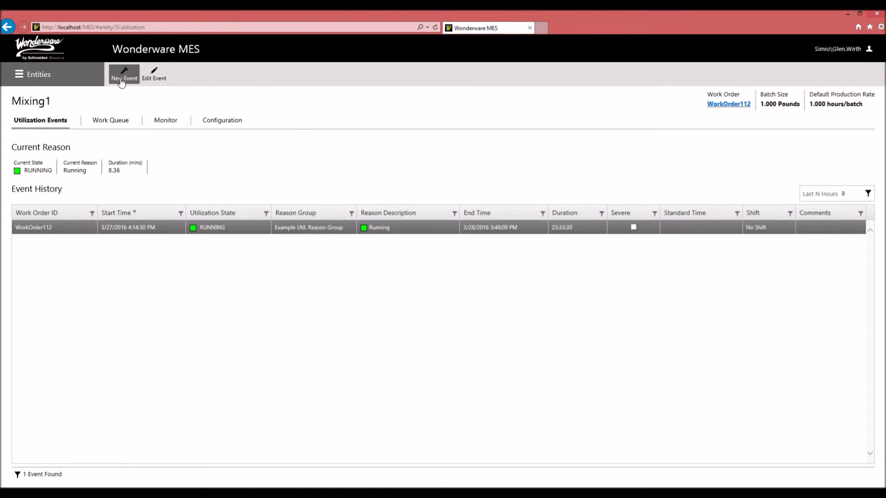
Log a new Downtime utilization event for Mixing1 so its state reads DOWNTIME.
{"action": "left_click", "coordinate": [123, 76]}
{"action": "left_click", "coordinate": [626, 150]}
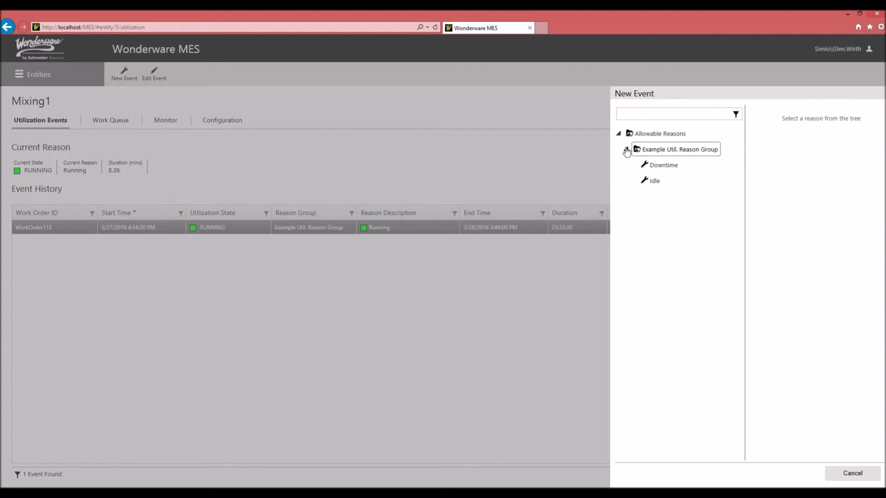
{"action": "left_click", "coordinate": [665, 171]}
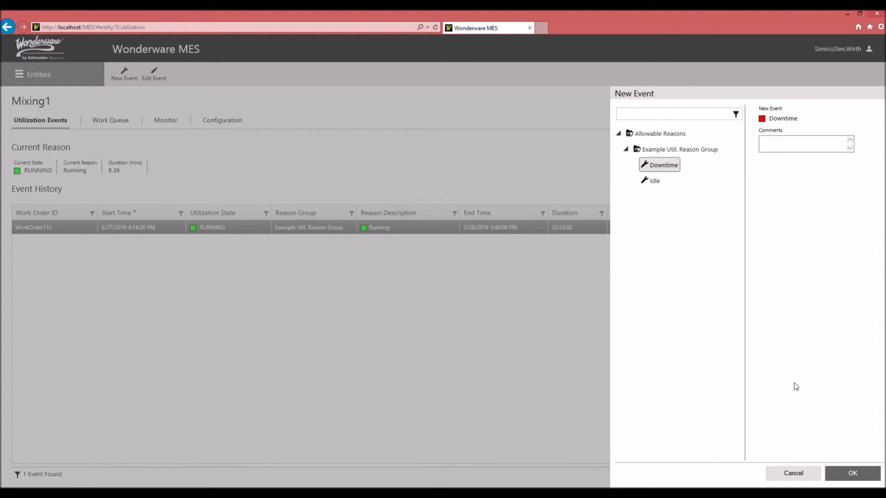
{"action": "left_click", "coordinate": [852, 473]}
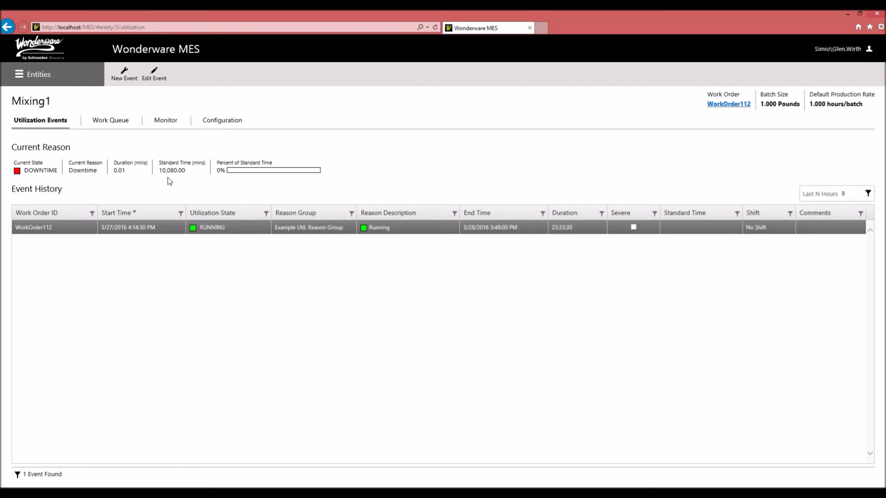
{"action": "key", "text": "alt+Tab"}
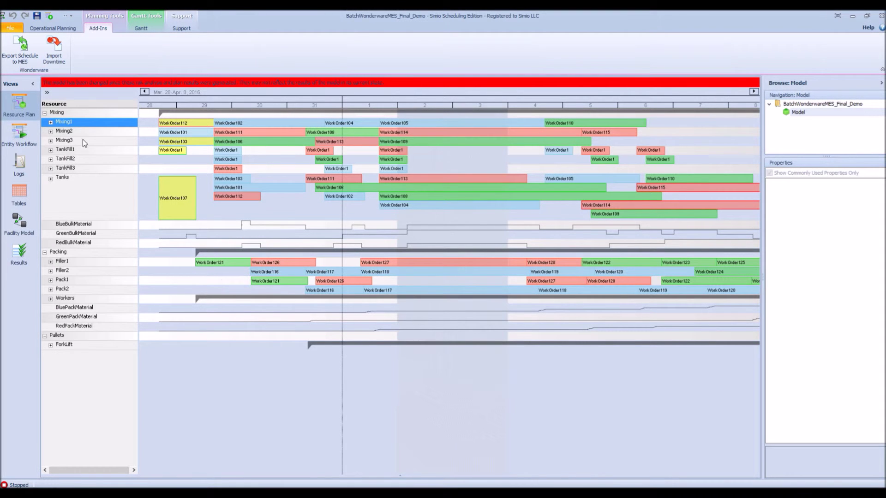
Expand the Mixing1 row and import the 4 MES downtime records into Simio.
{"action": "left_click", "coordinate": [51, 123]}
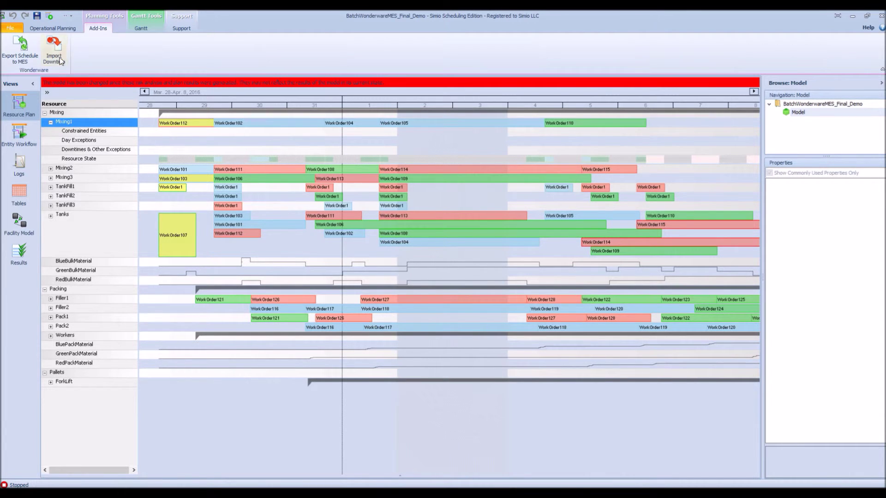
{"action": "left_click", "coordinate": [57, 60]}
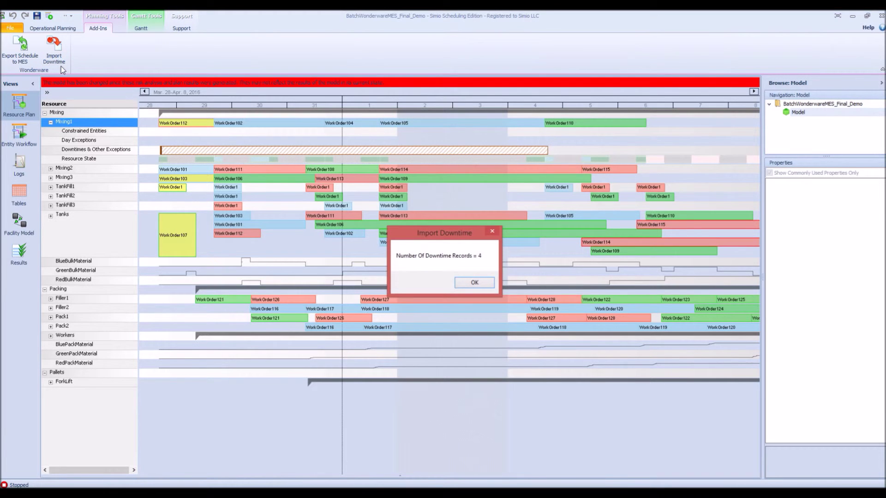
{"action": "left_click", "coordinate": [473, 283]}
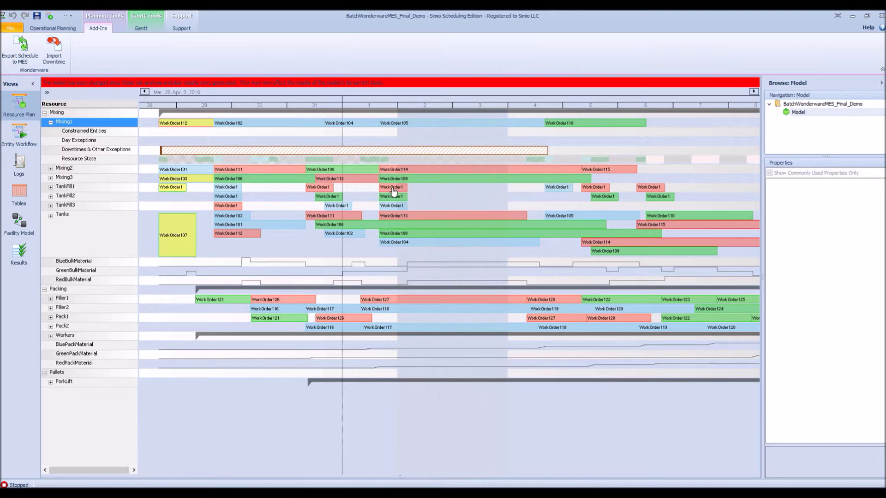
{"action": "mouse_move", "coordinate": [394, 191]}
Rerun Create Plan so WorkOrder112 stretches on Mixing1, then export the schedule, updating 41 jobs.
{"action": "left_click", "coordinate": [53, 28]}
{"action": "left_click", "coordinate": [13, 48]}
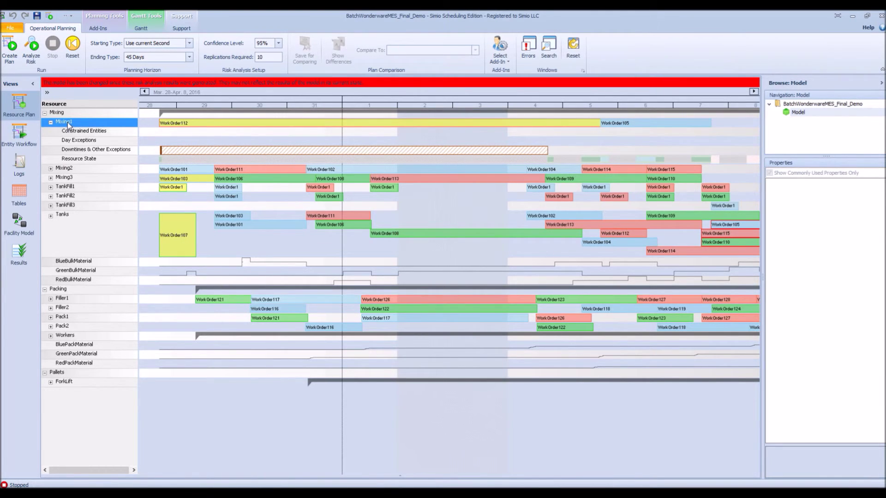
{"action": "left_click", "coordinate": [98, 29]}
{"action": "left_click", "coordinate": [21, 52]}
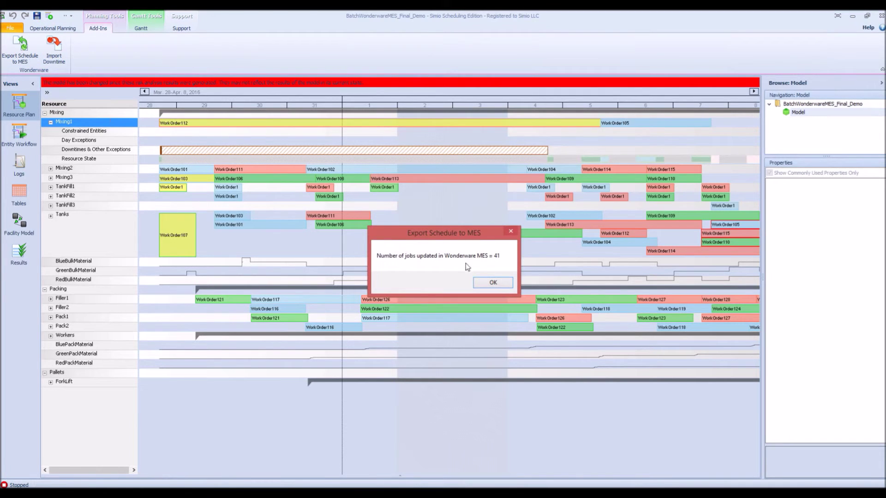
{"action": "left_click", "coordinate": [493, 283]}
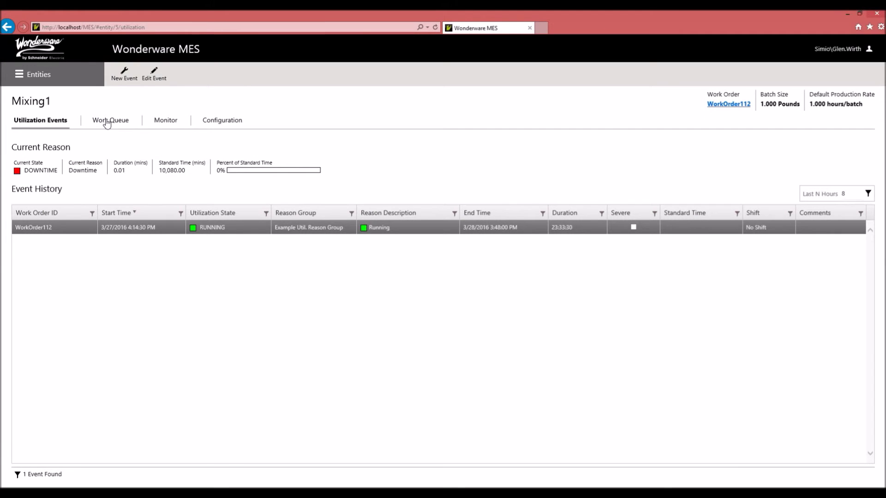
Confirm Mixing1's queue shows WorkOrder112 and WorkOrder105, then log a Running utilization event.
{"action": "left_click", "coordinate": [107, 121]}
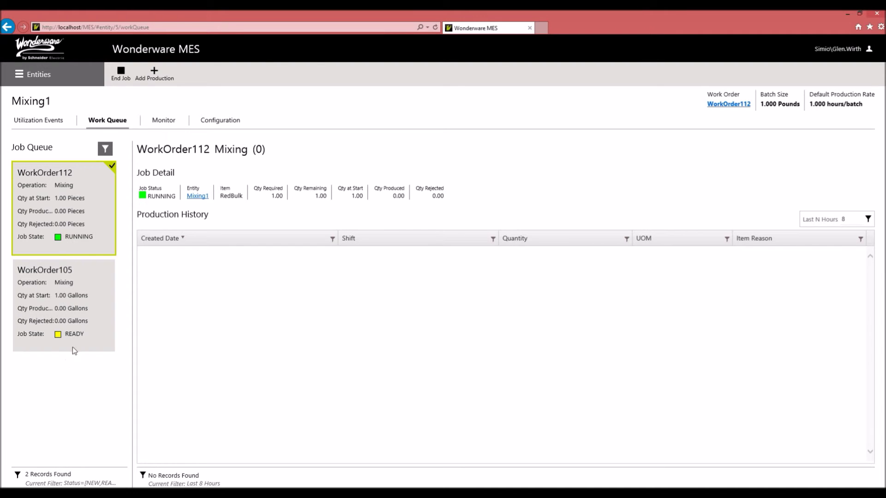
{"action": "left_click", "coordinate": [36, 124]}
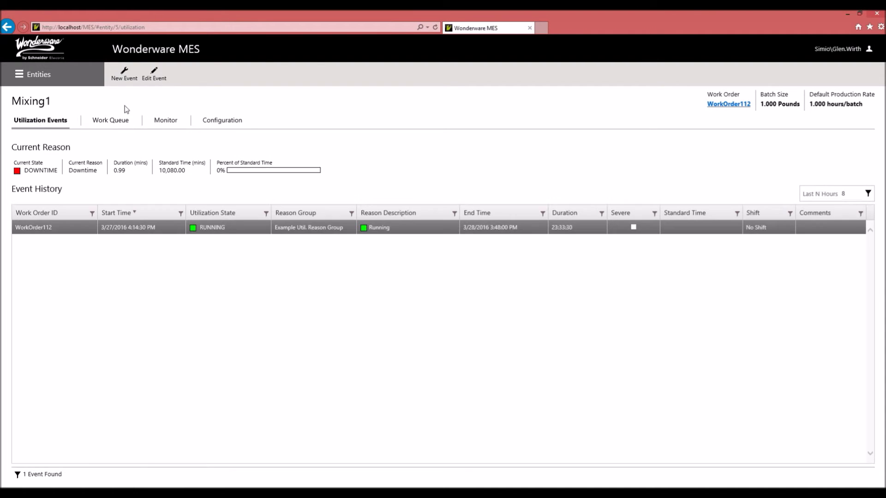
{"action": "left_click", "coordinate": [128, 80]}
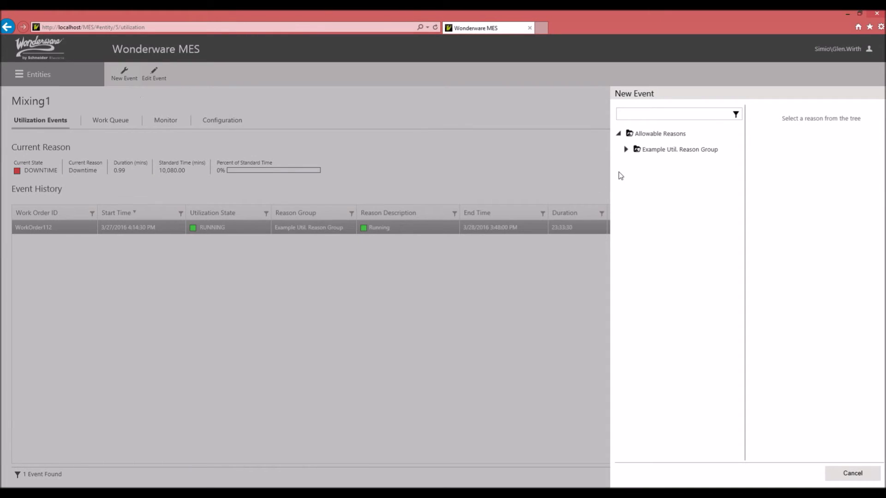
{"action": "left_click", "coordinate": [626, 149]}
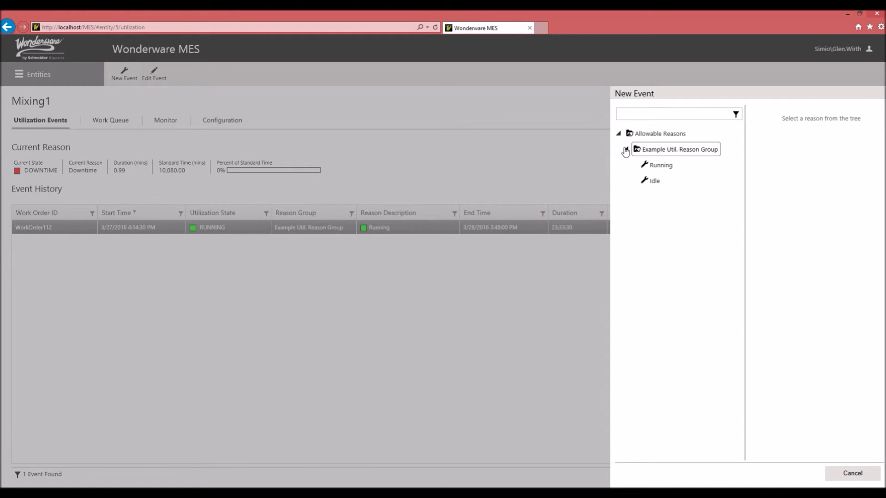
{"action": "left_click", "coordinate": [658, 167]}
{"action": "left_click", "coordinate": [854, 474]}
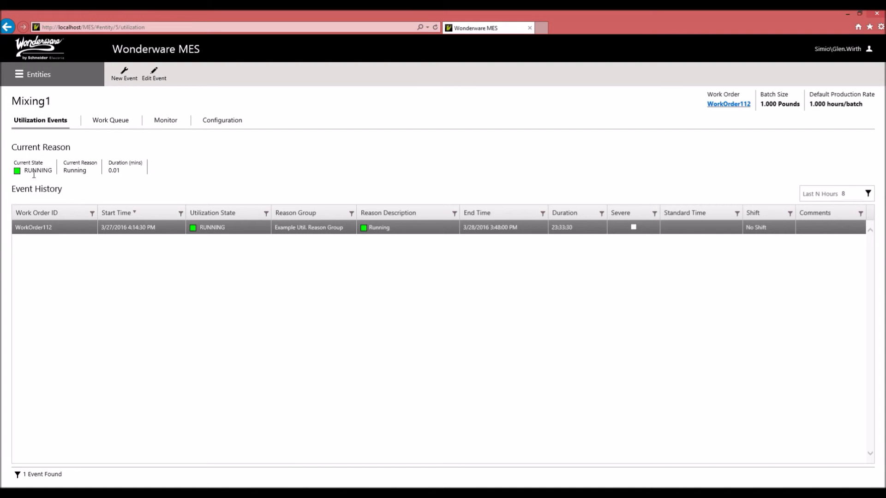
{"action": "key", "text": "alt+Tab"}
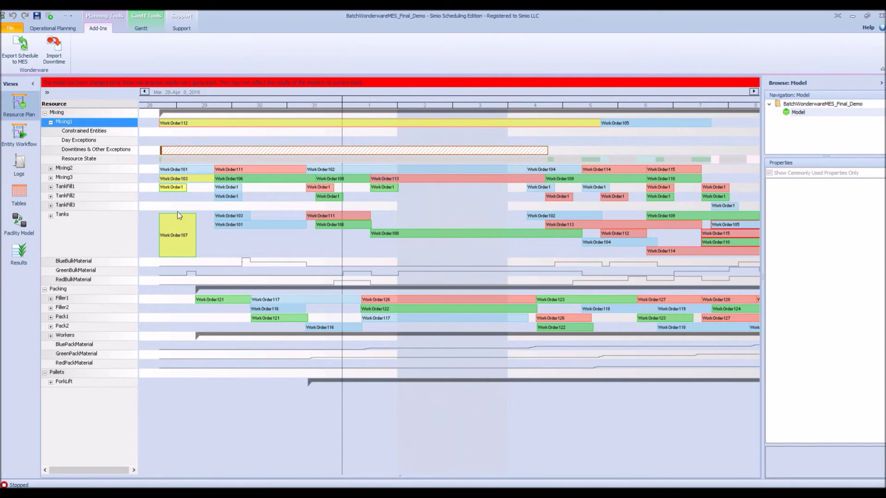
Re-import the shortened MES downtime and regenerate the operational plan.
{"action": "left_click", "coordinate": [56, 55]}
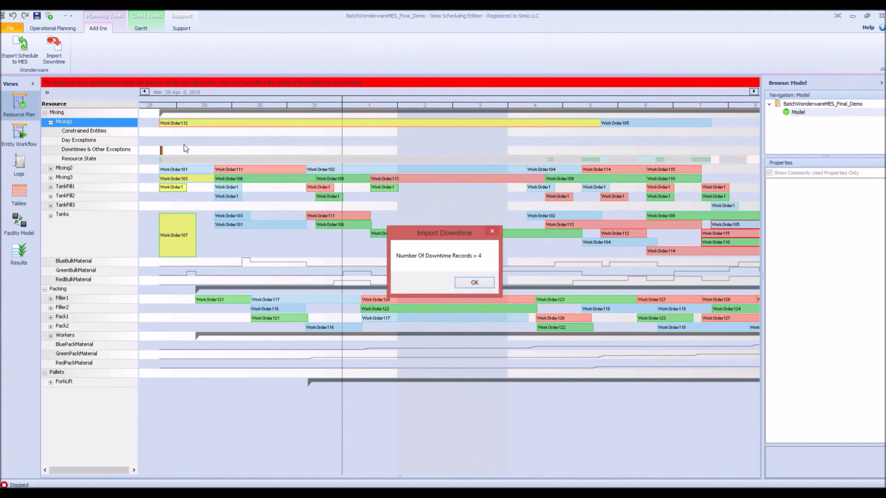
{"action": "left_click", "coordinate": [478, 283]}
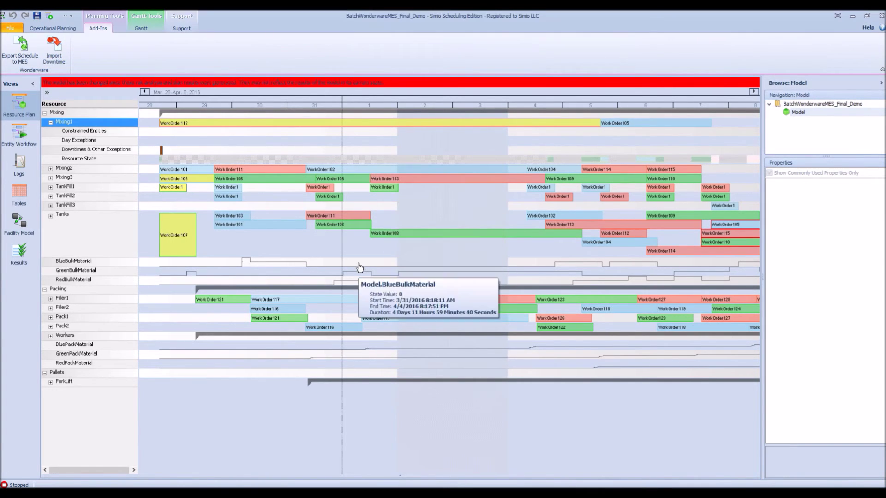
{"action": "left_click", "coordinate": [55, 28]}
{"action": "left_click", "coordinate": [12, 47]}
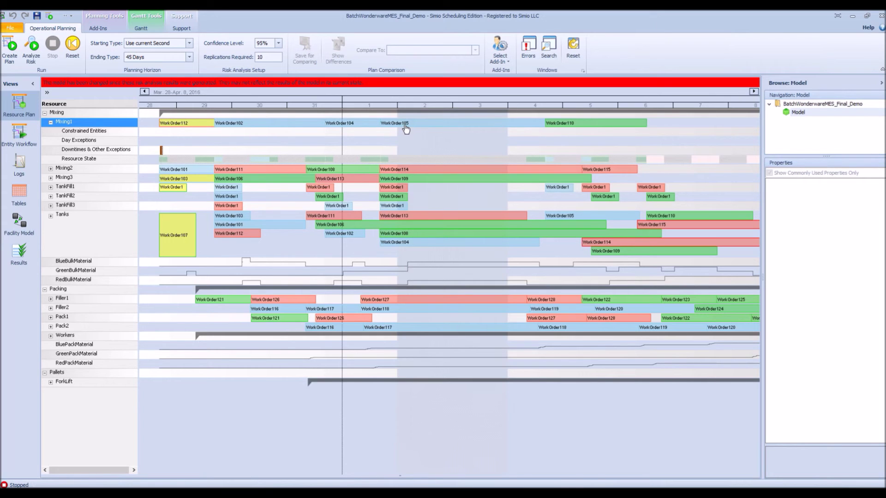
Export the regenerated schedule to Wonderware MES, updating 41 jobs.
{"action": "mouse_move", "coordinate": [570, 131]}
{"action": "left_click", "coordinate": [98, 28]}
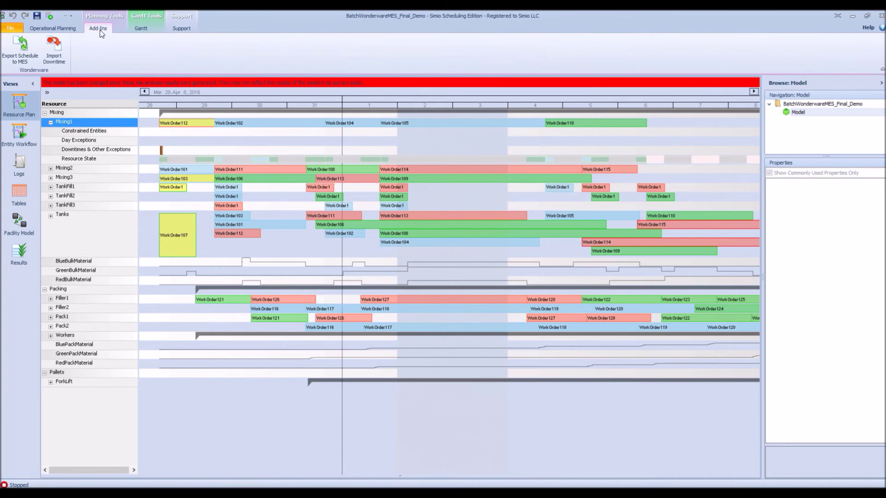
{"action": "left_click", "coordinate": [24, 58]}
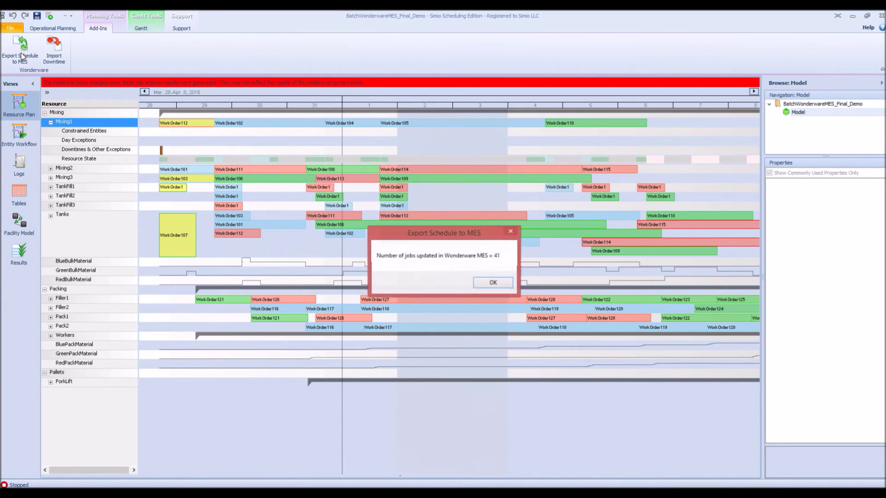
{"action": "left_click", "coordinate": [492, 282]}
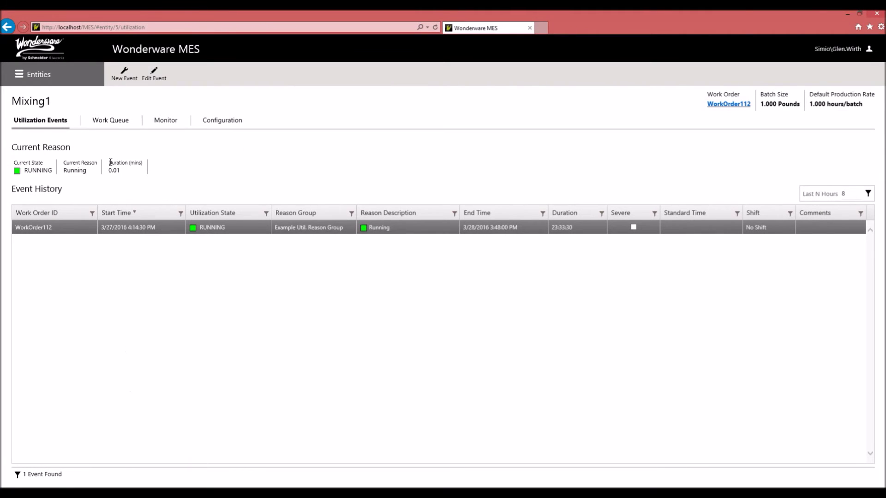
Scroll Mixing1's MES work queue to confirm five jobs, WorkOrder112 ahead of 102, 104 and 105.
{"action": "left_click", "coordinate": [107, 122]}
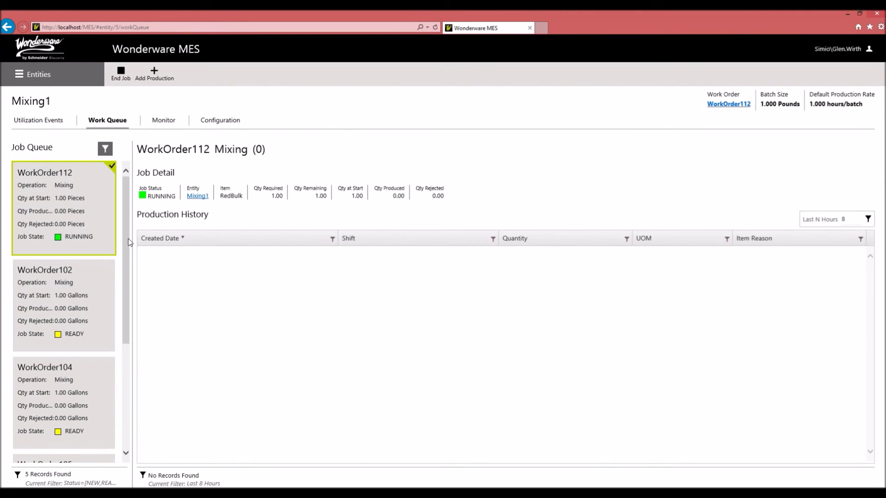
{"action": "scroll", "coordinate": [111, 336], "scroll_direction": "down", "scroll_amount": 4}
{"action": "scroll", "coordinate": [120, 286], "scroll_direction": "up", "scroll_amount": 5}
{"action": "left_click", "coordinate": [239, 484]}
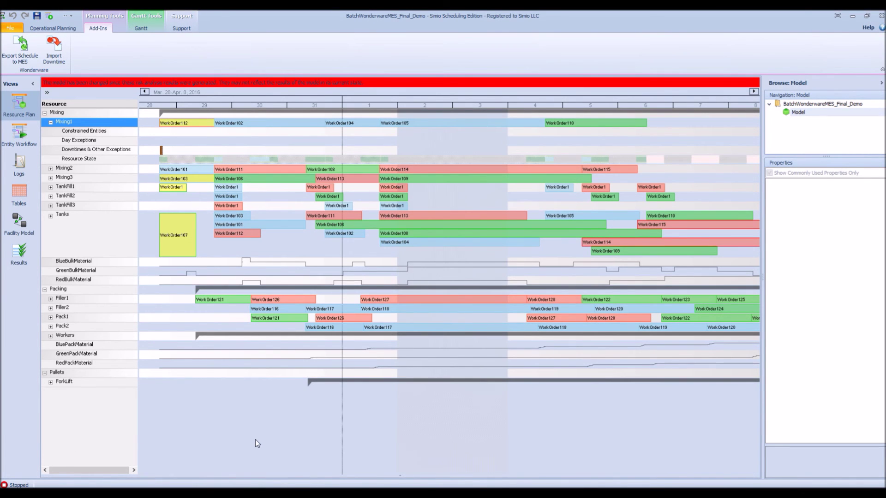
Collapse Mixing1's row in the Resource Plan Gantt to hide its downtime sub-rows.
{"action": "left_click", "coordinate": [51, 122]}
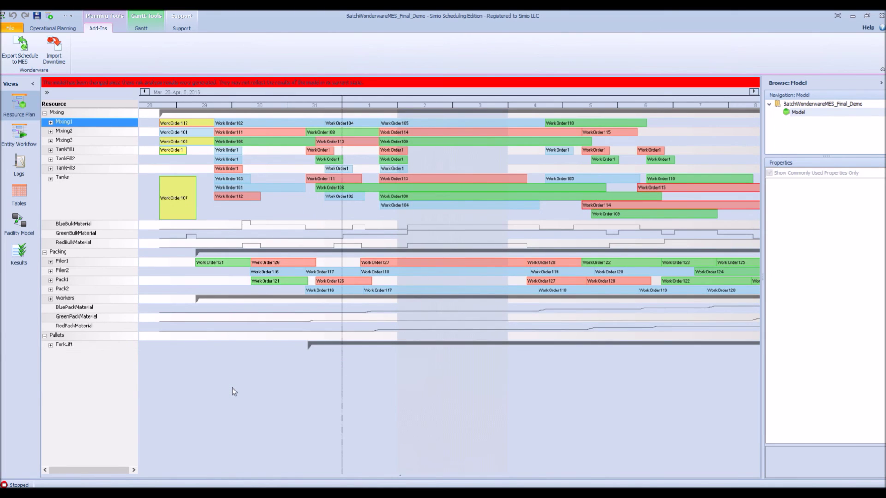